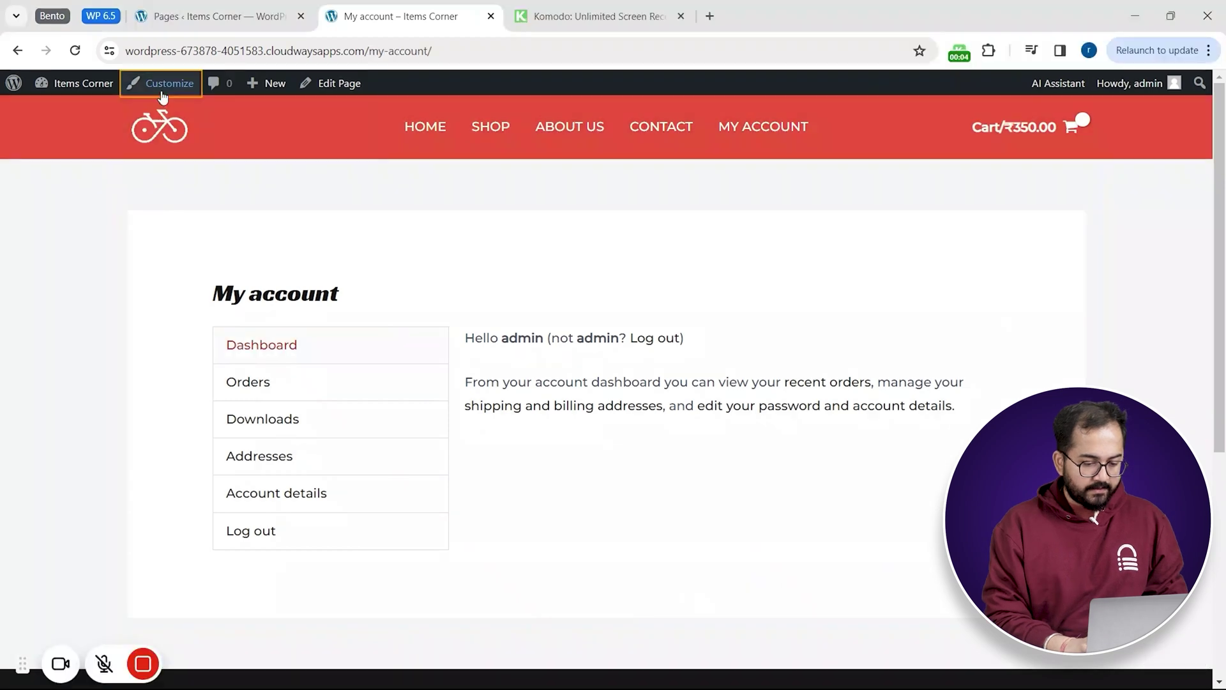
Add Additional CSS hiding .woocommerce-MyAccount-navigation and making account content 100% wide, then publish
left_click(162, 94)
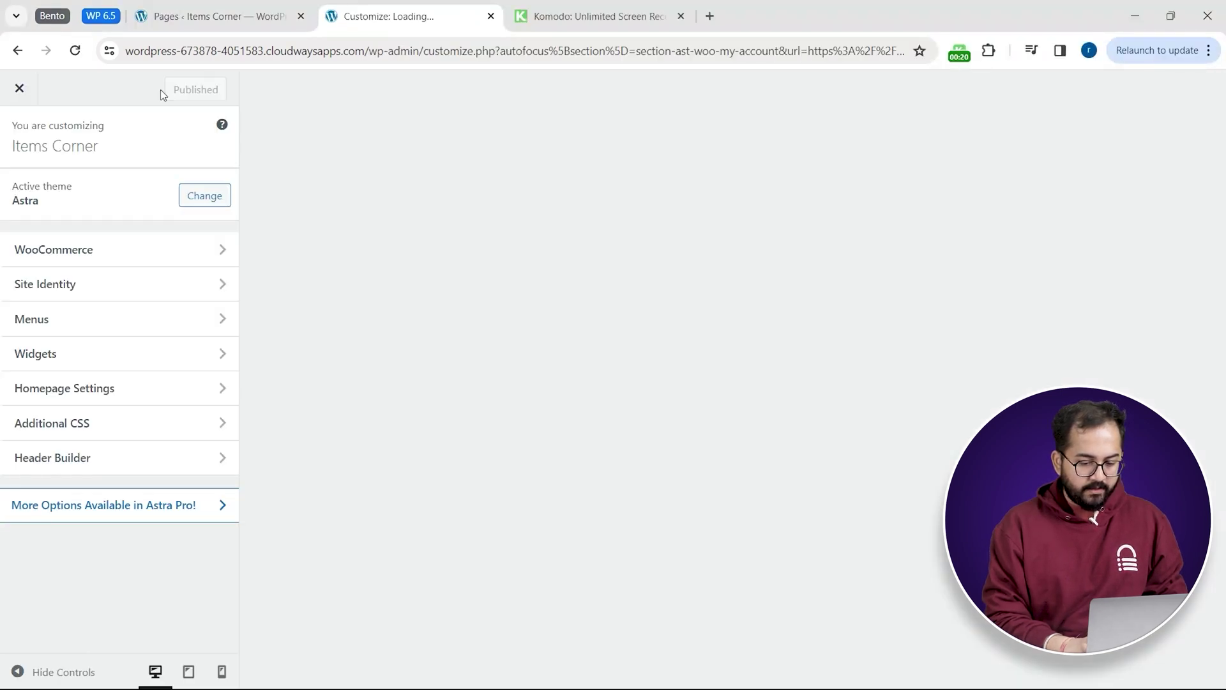
scroll(148, 305, "down", 2)
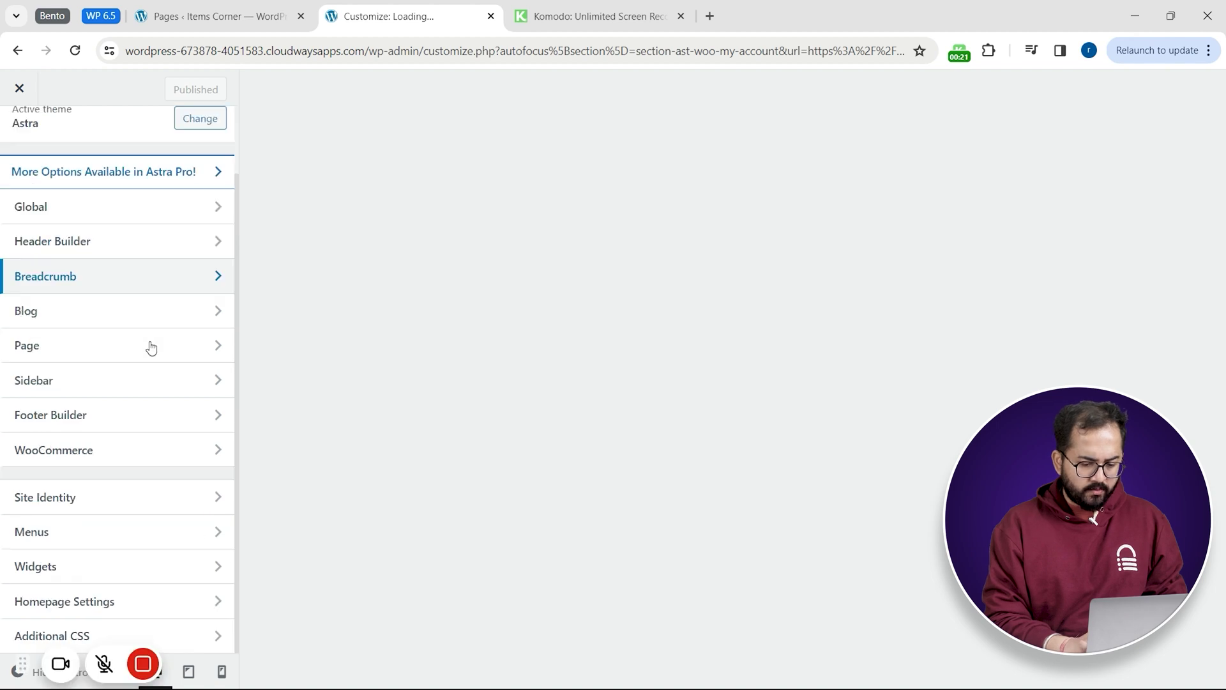
left_click(198, 635)
left_click(70, 283)
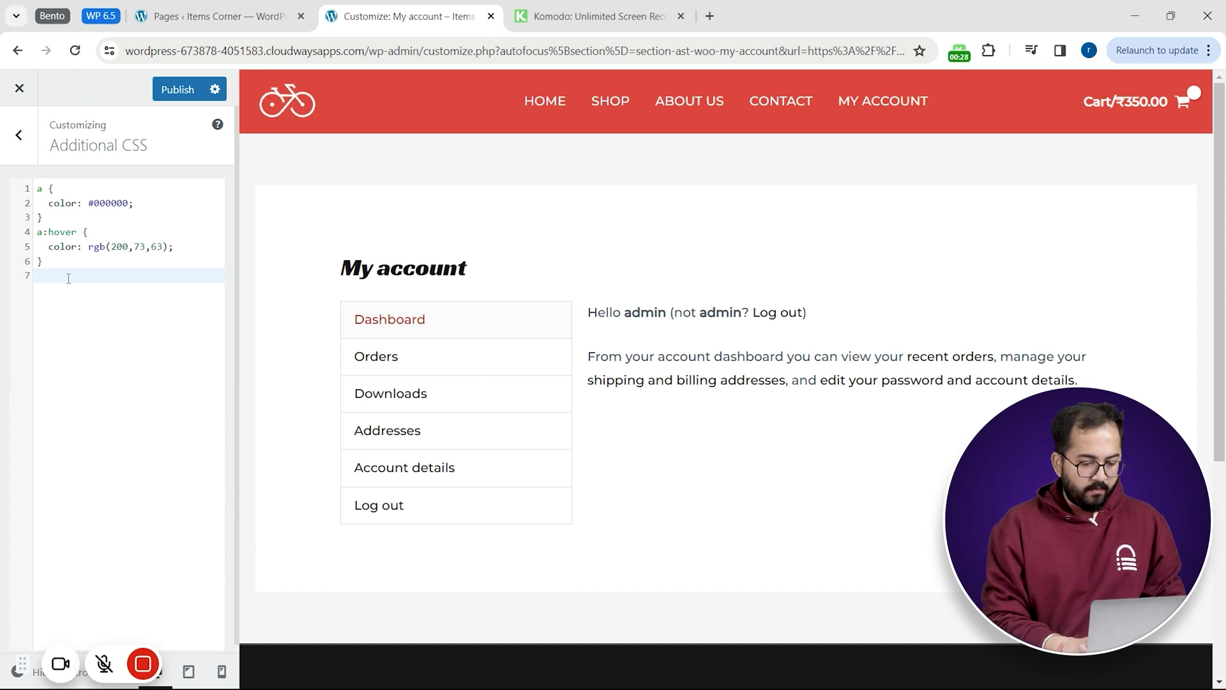
type(".woocommerce-MyAccount-navigation { display:none; }")
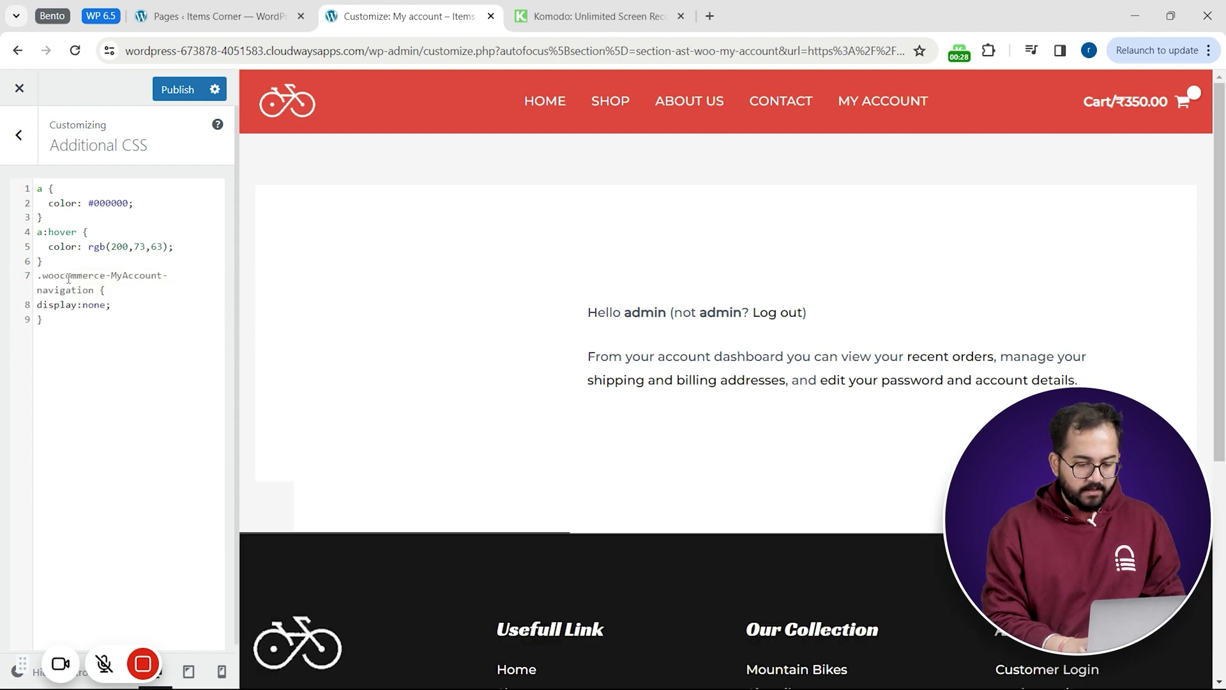
type(".woocommerce-account .woocommerce-MyAccount-content { width: 100%; }")
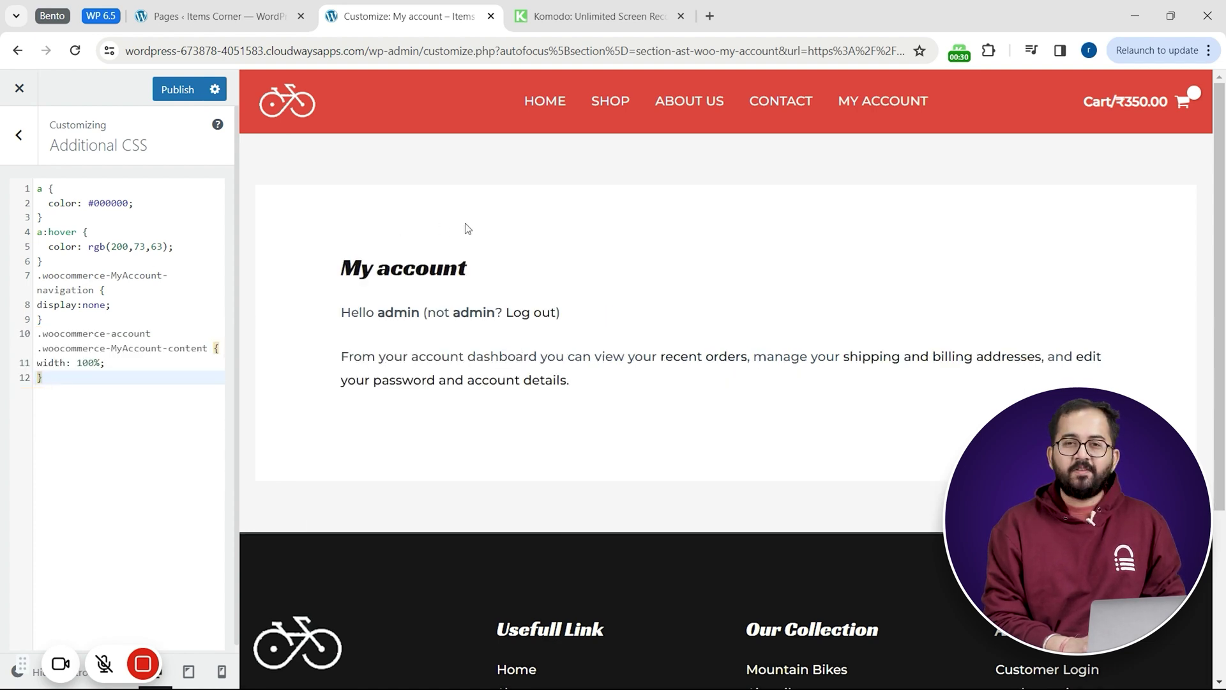
left_click(171, 83)
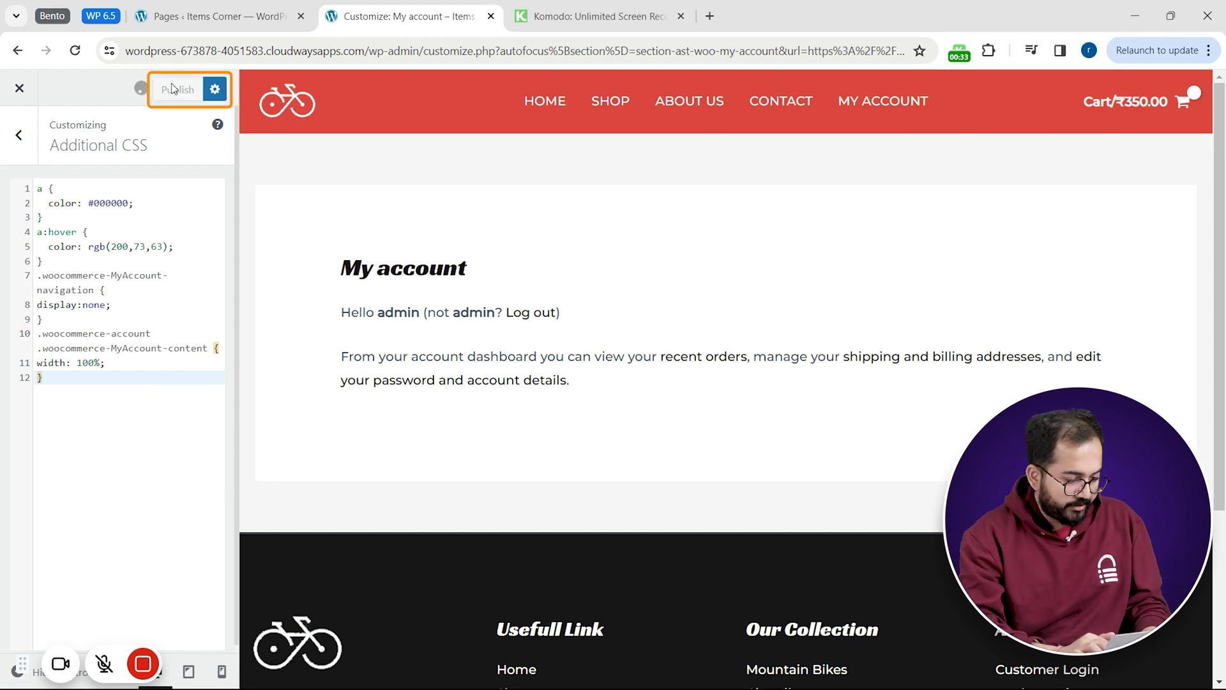
Leave the Customizer and open the live My account page for editing
left_click(20, 88)
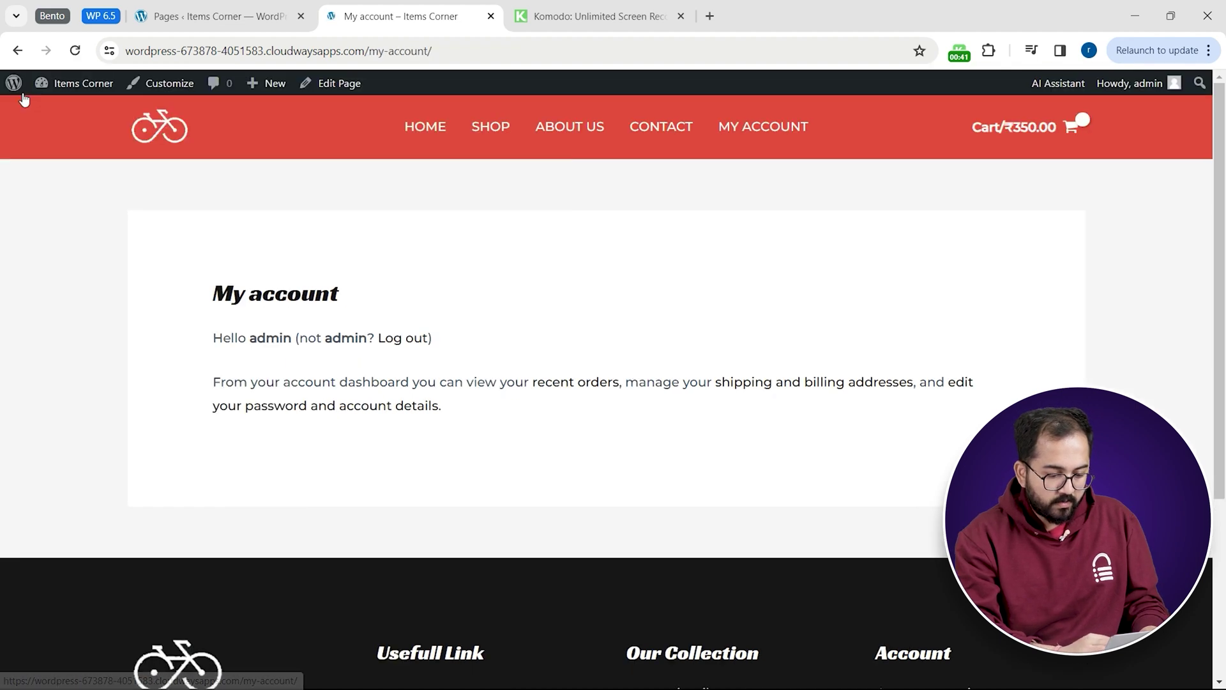
left_click(360, 85)
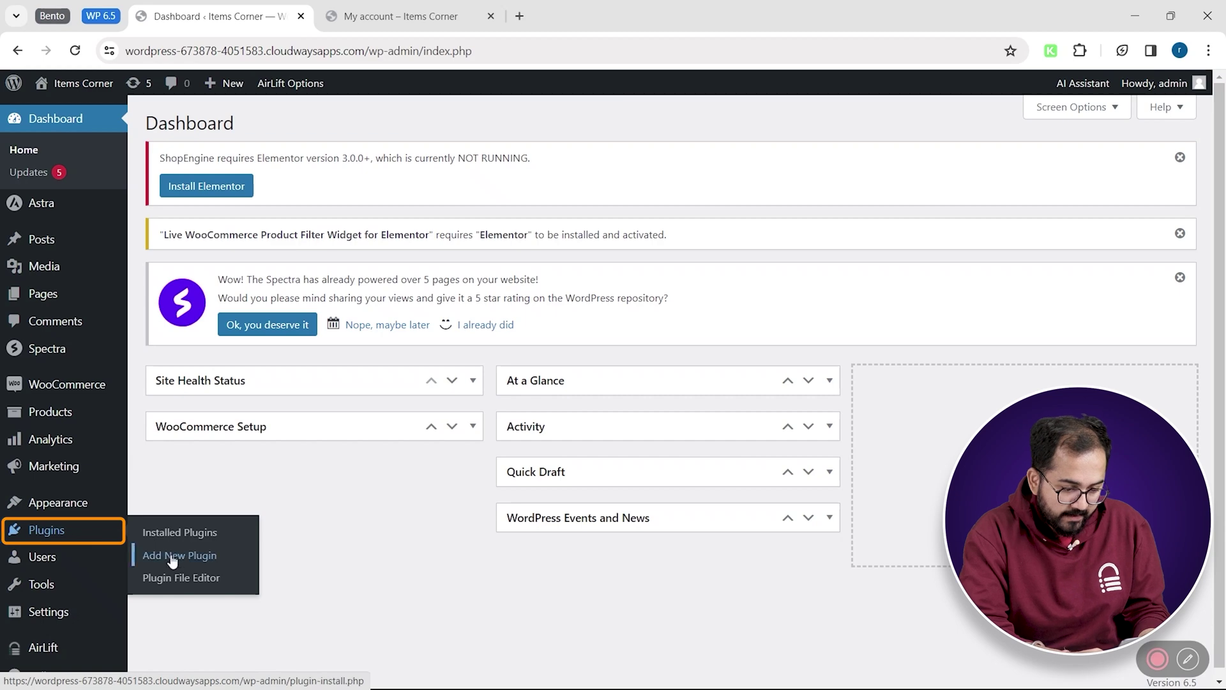
Search the plugin directory for 'Elementor' and install Elementor Website Builder
left_click(174, 555)
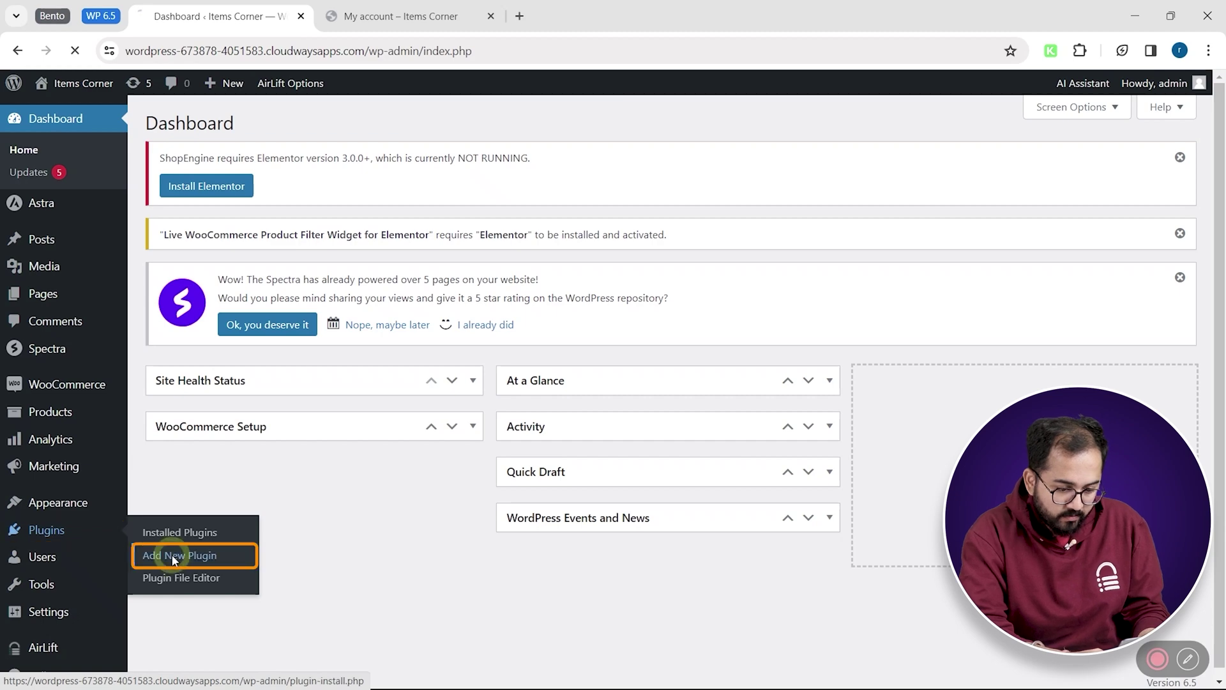
left_click(998, 381)
type("E")
key("Caps_Lock")
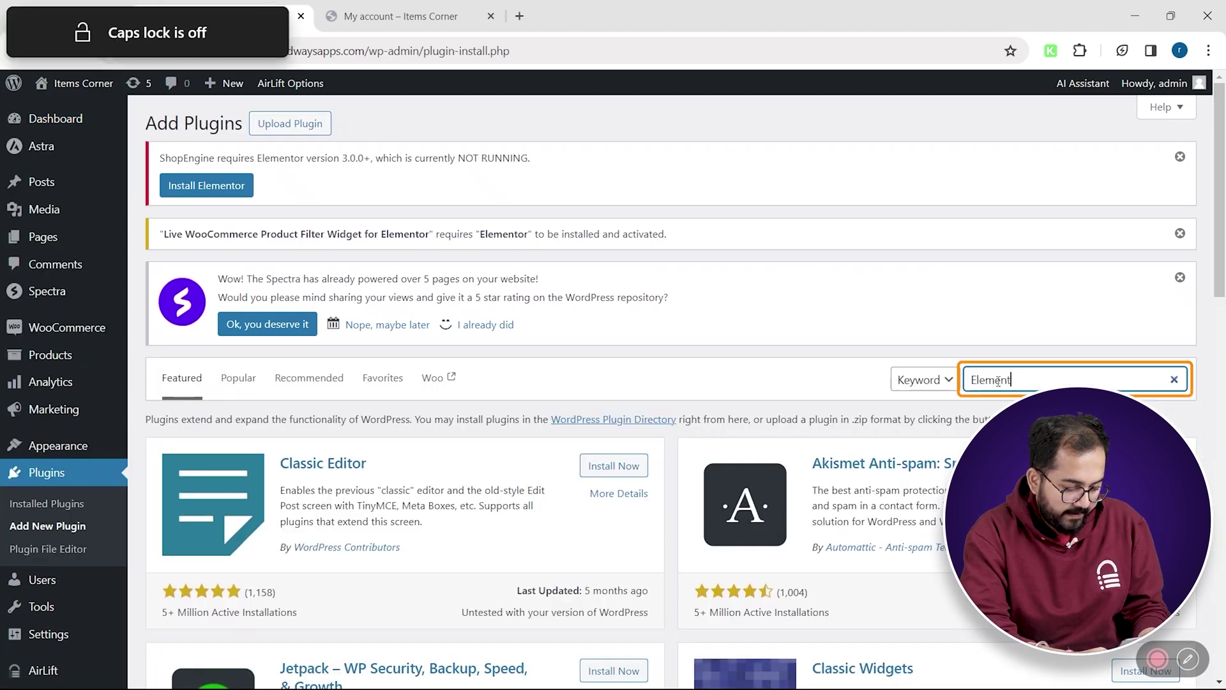
type("lementor")
scroll(998, 381, "down", 2)
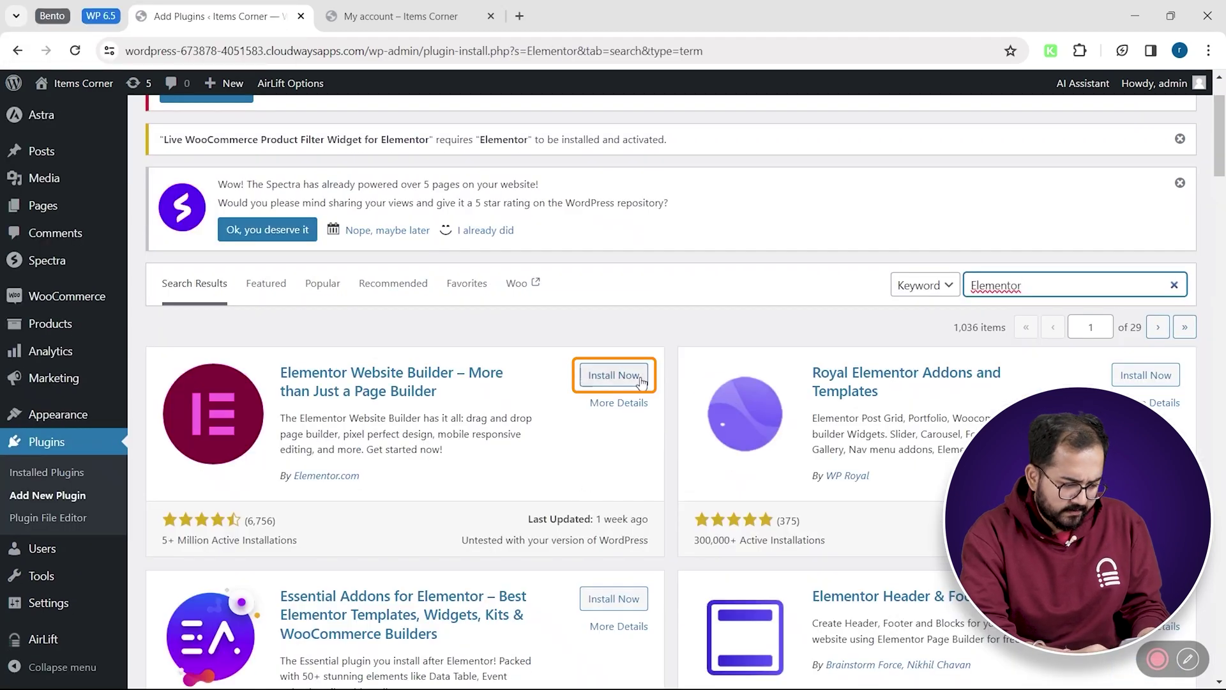
left_click(632, 377)
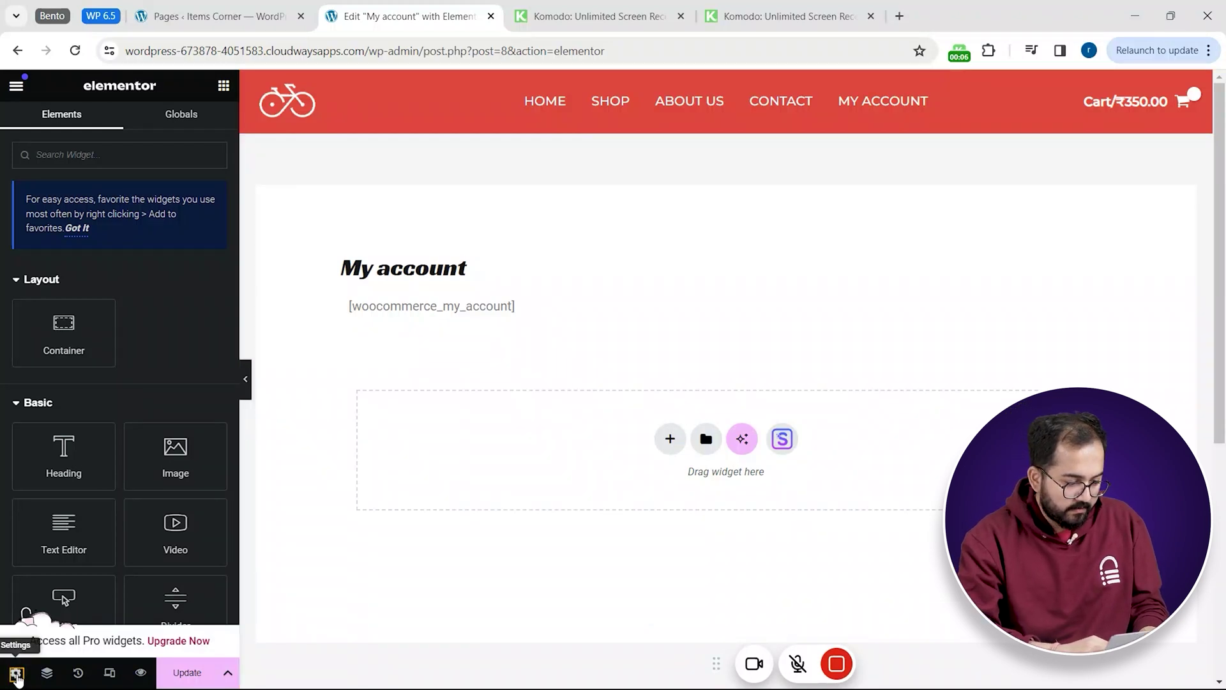
Set the page layout to Elementor Full Width and update the page
left_click(16, 673)
left_click(167, 362)
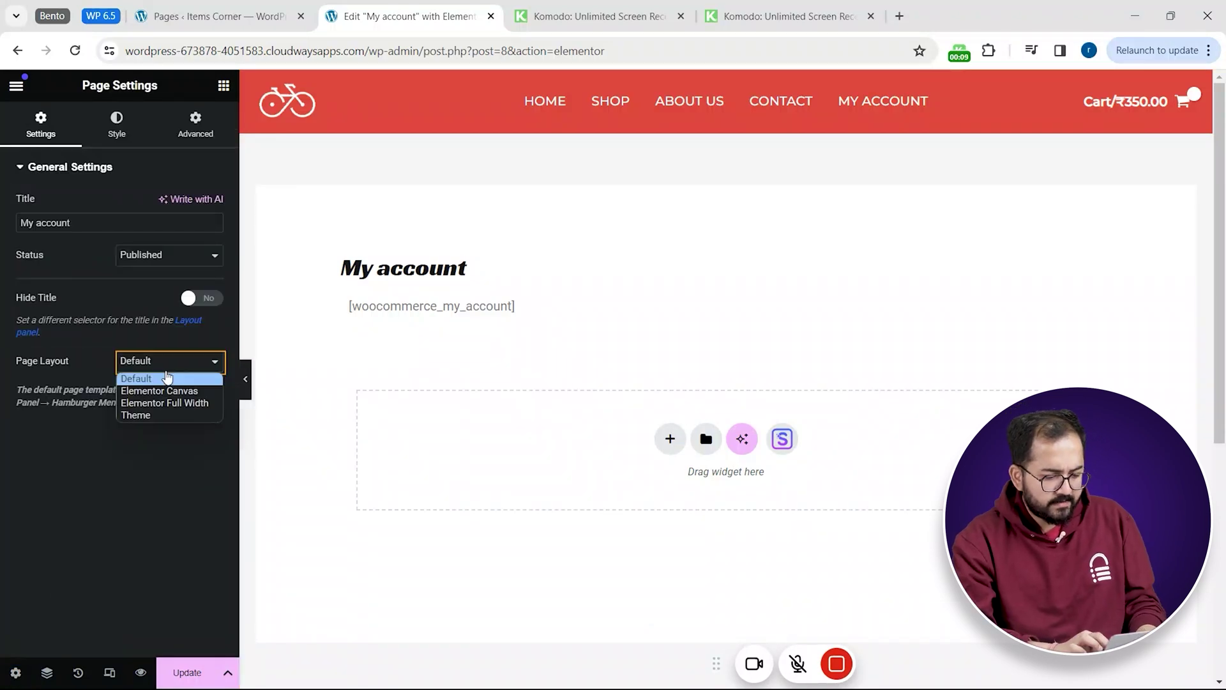
left_click(172, 404)
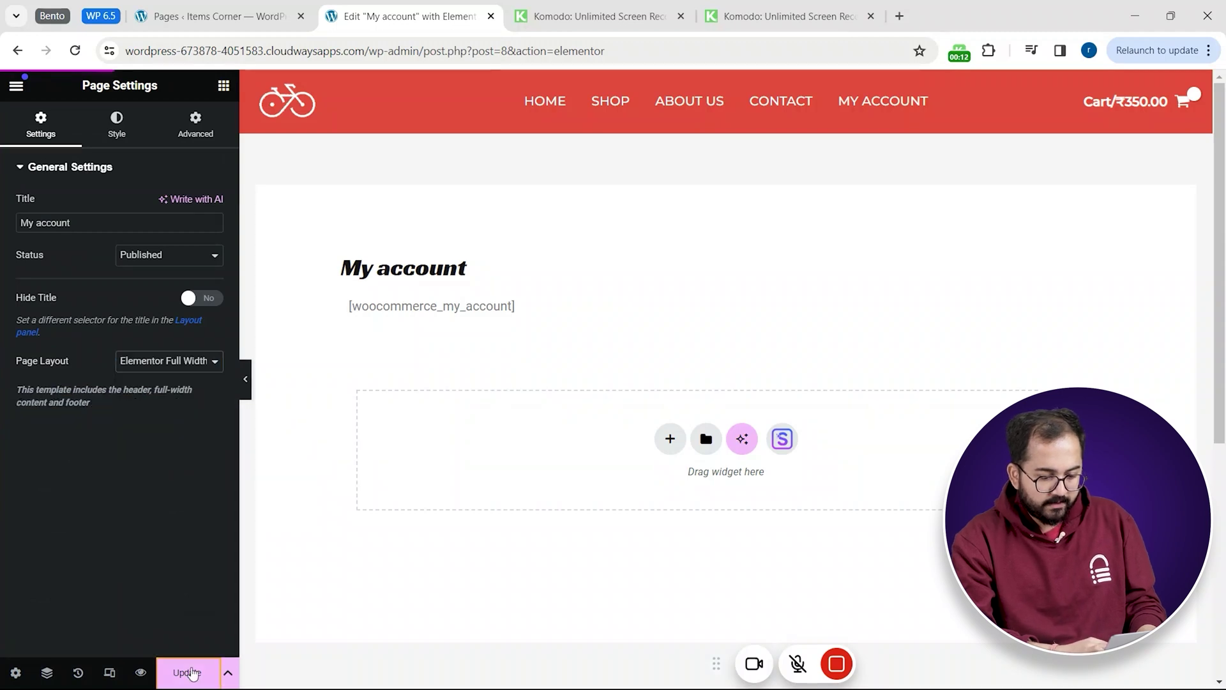
left_click(189, 672)
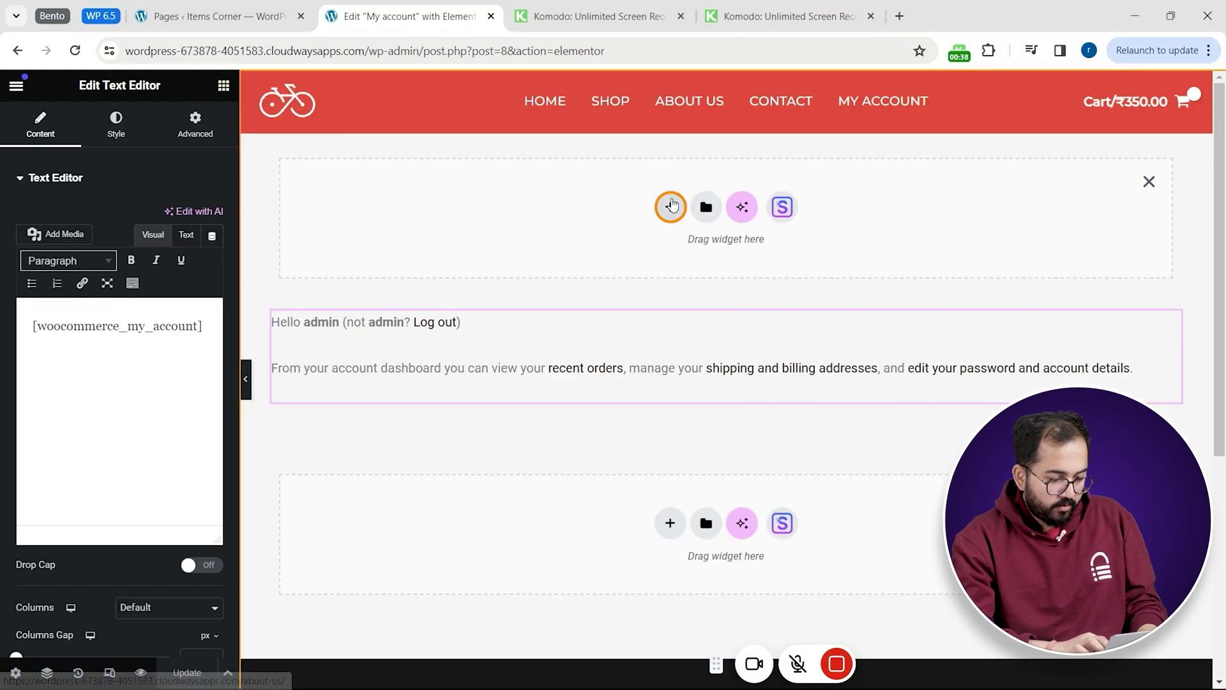
Add a container with the dark bicycle photo about-us-min.jpg as its classic background image
left_click(508, 244)
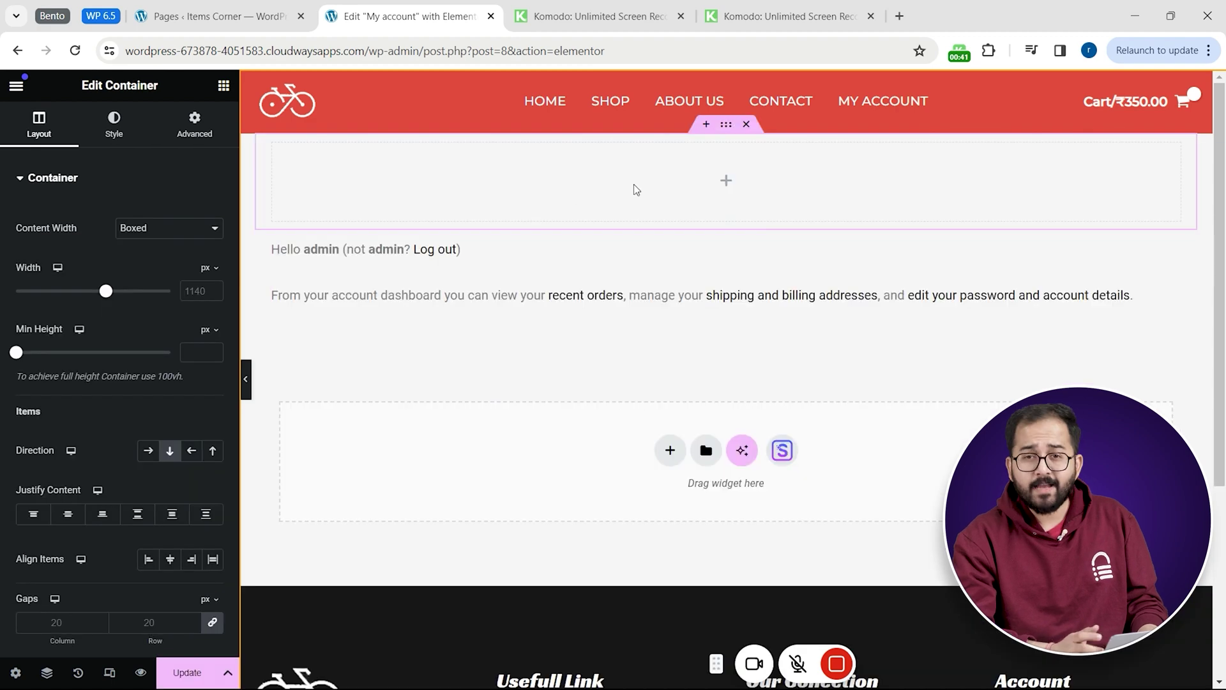
left_click(113, 124)
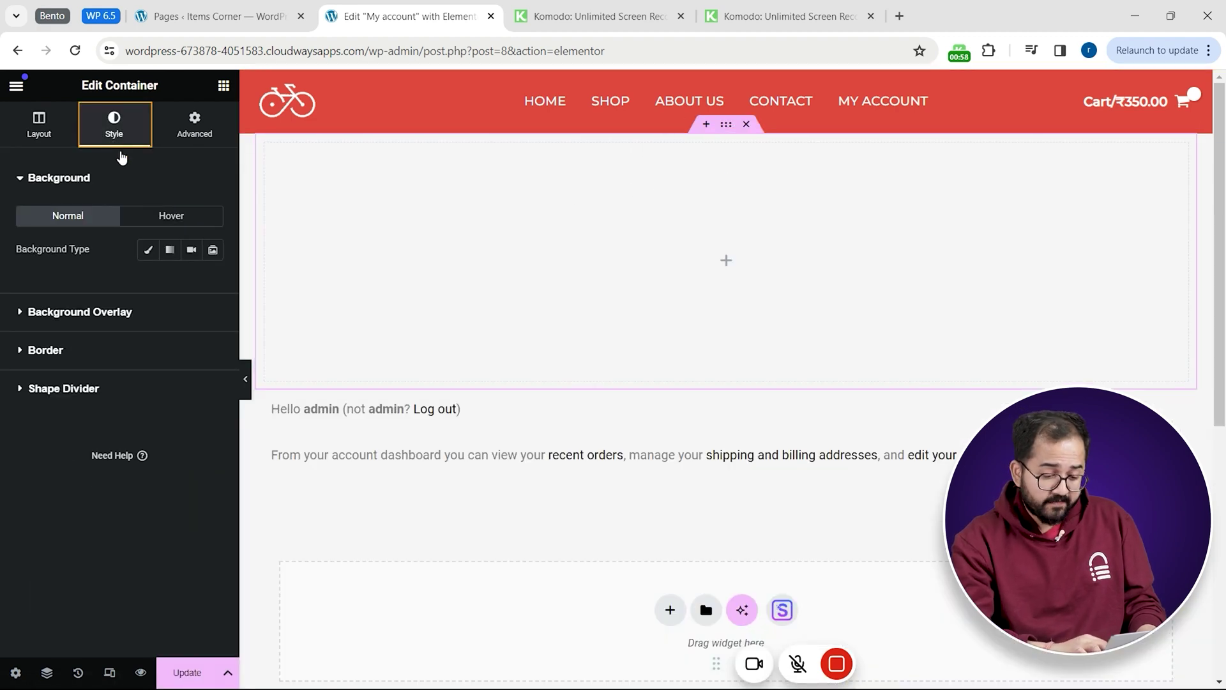
left_click(148, 249)
left_click(143, 376)
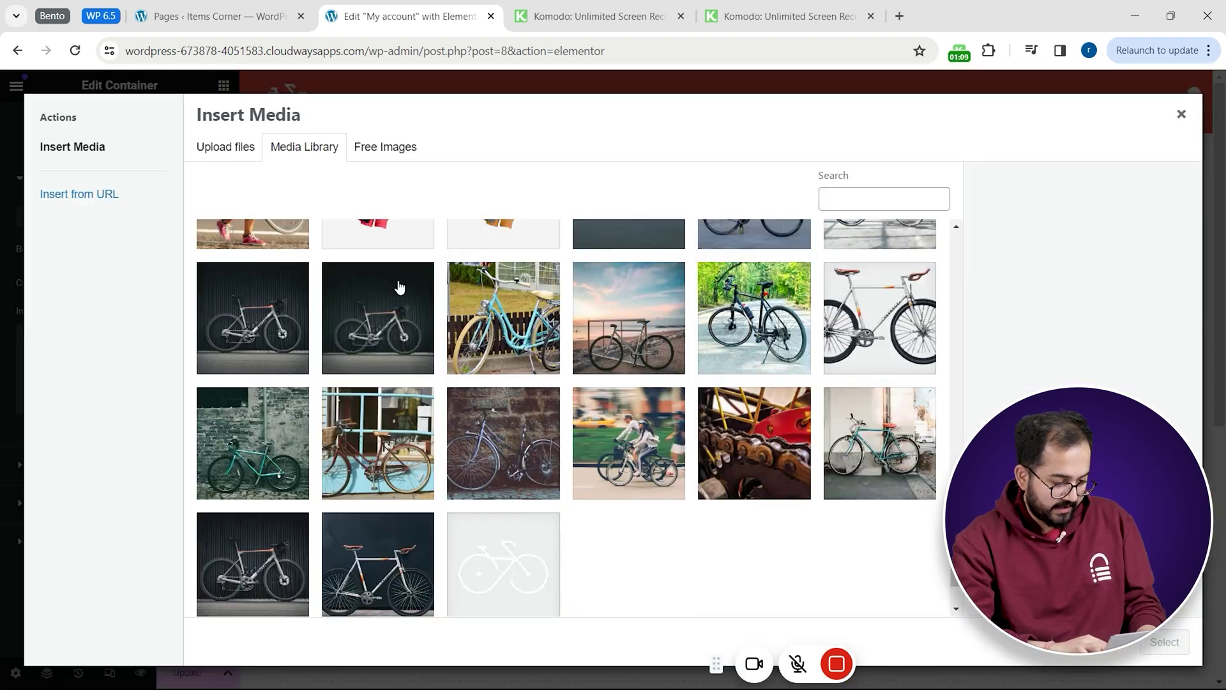
left_click(278, 556)
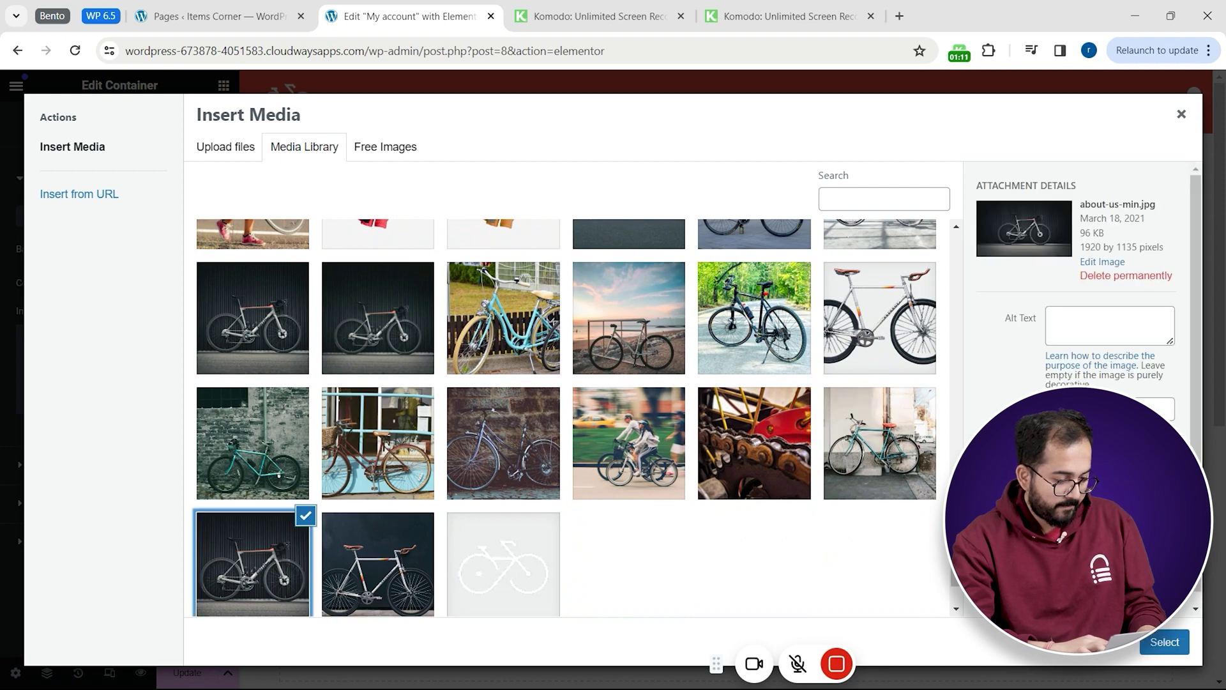
left_click(1165, 641)
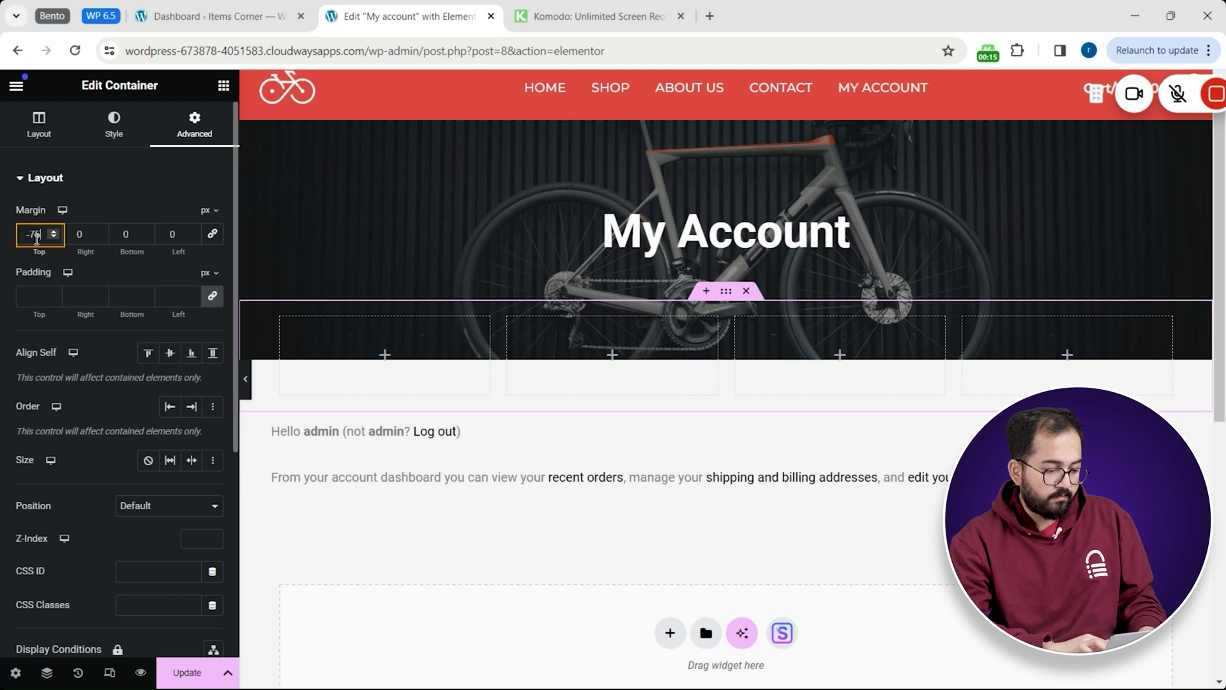
left_click(384, 355)
Place an Icon Box in the first column and clear its placeholder description
left_click(94, 159)
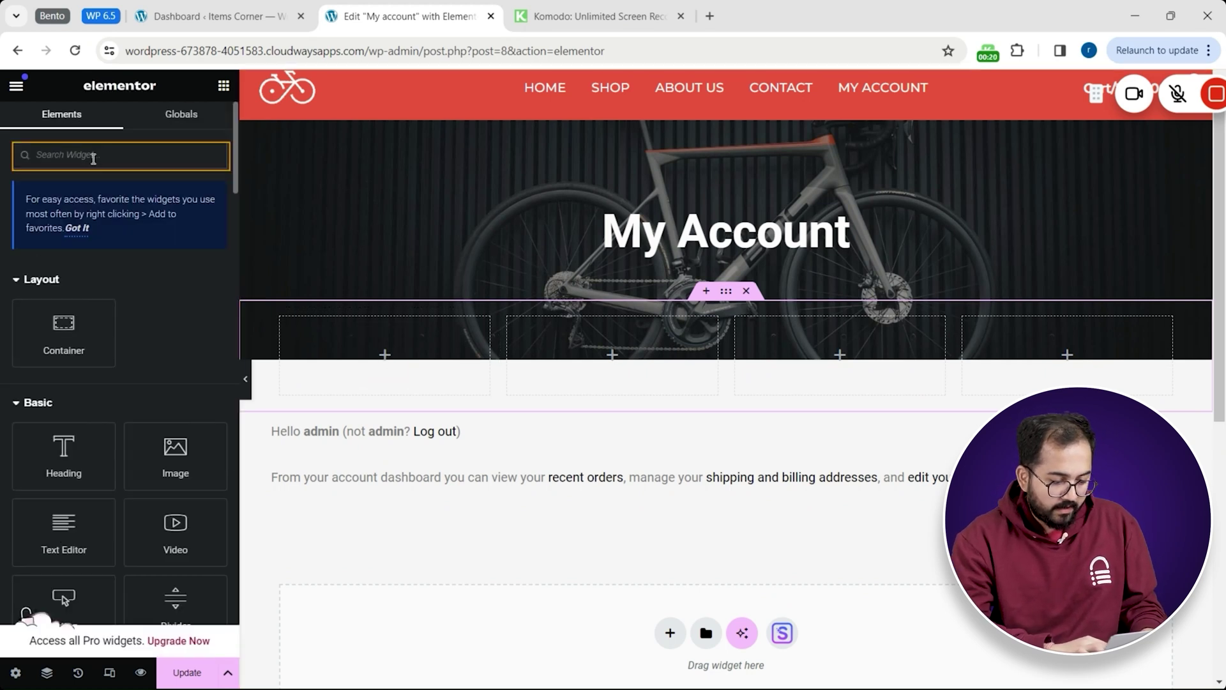
type("icon")
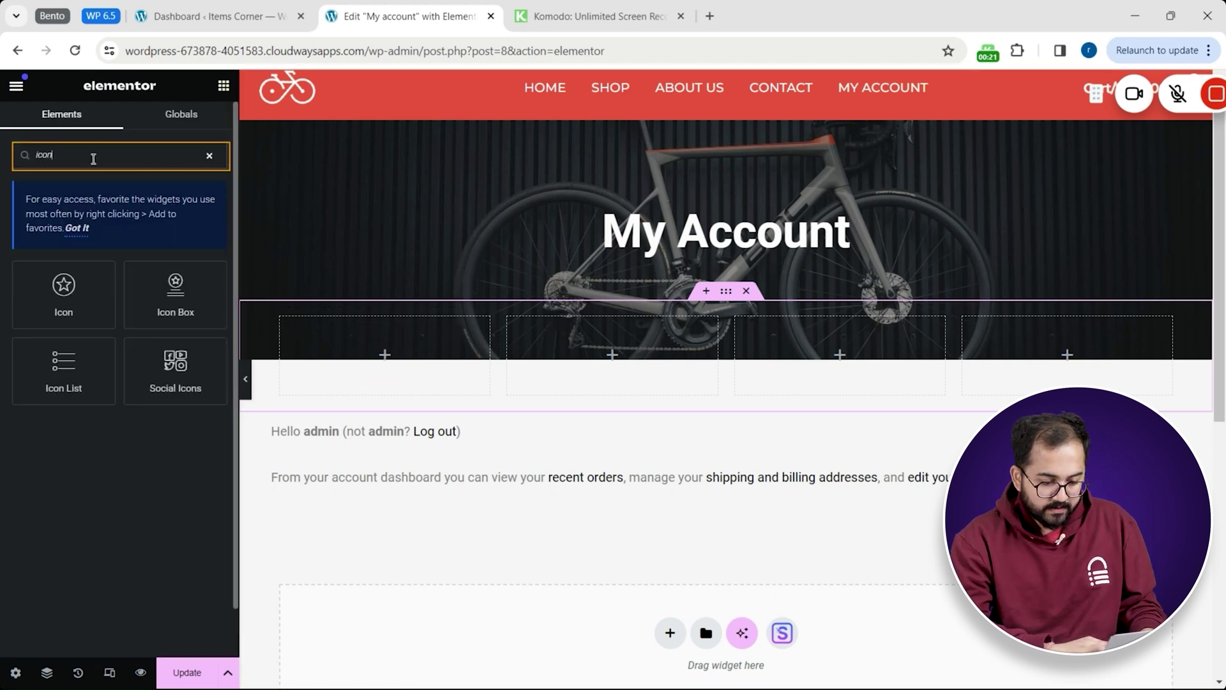
left_click_drag(175, 285, 359, 336)
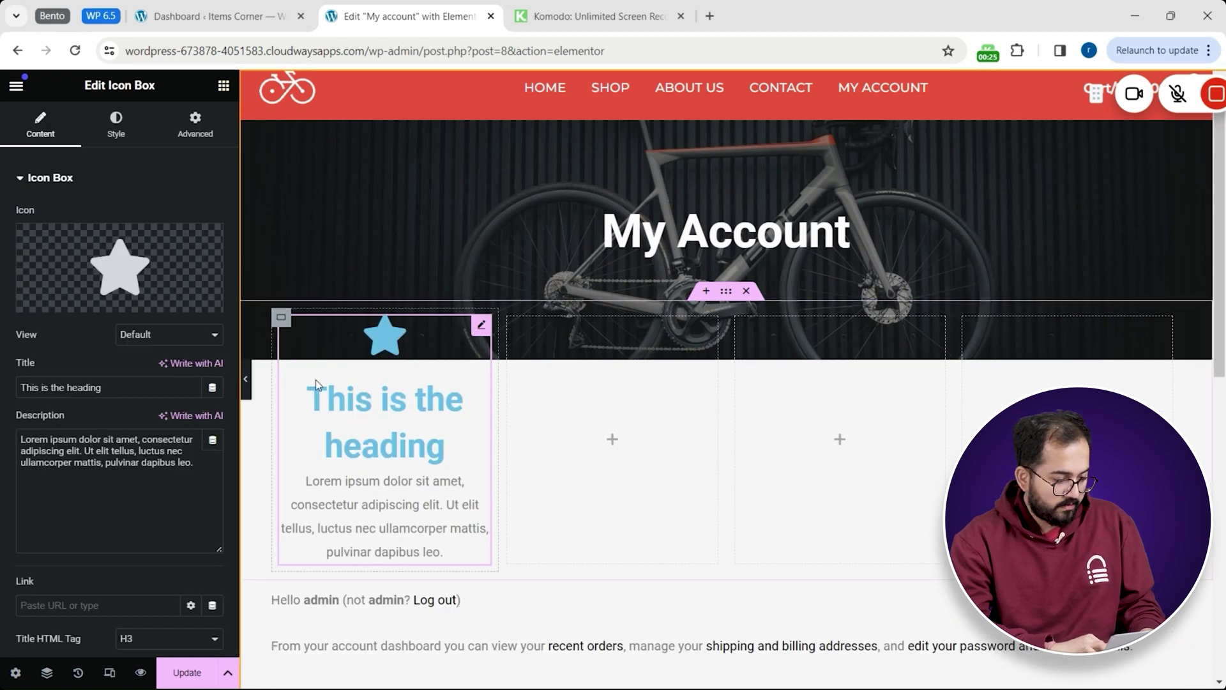
left_click(159, 498)
key("ctrl+a")
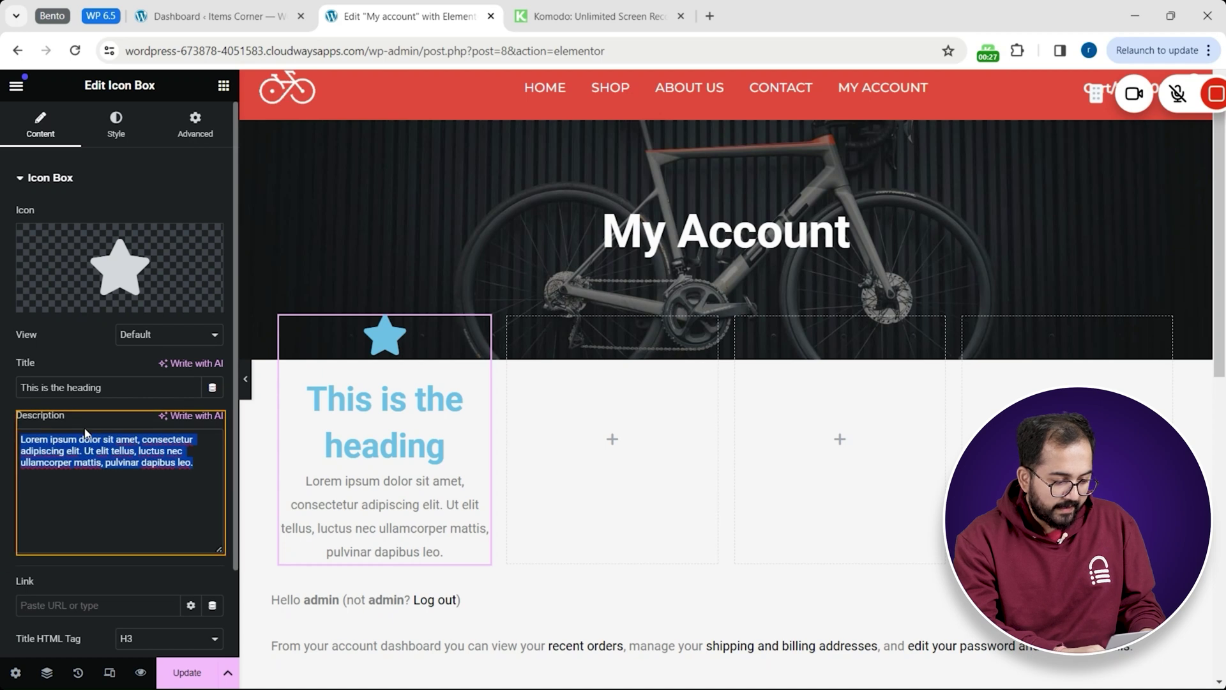
key("BackSpace")
Title the icon box 'Dashboard' using an H4 heading tag
left_click(25, 387)
key("ctrl+a")
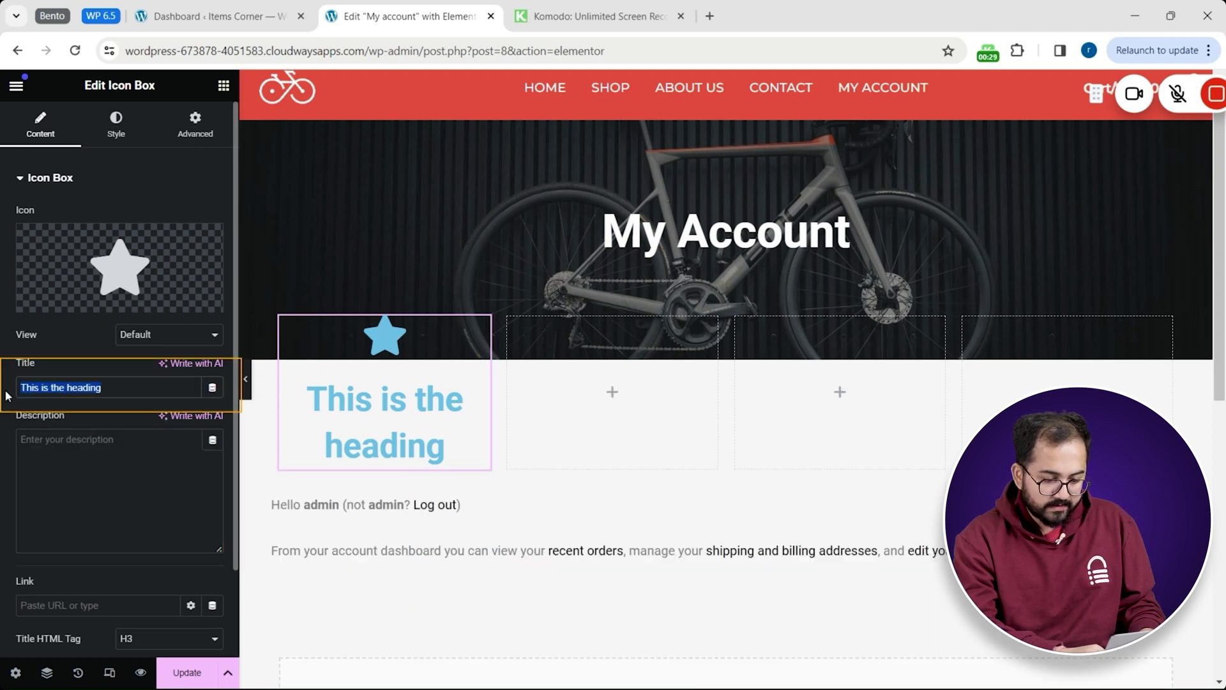
key("Caps_Lock")
type("Dashb")
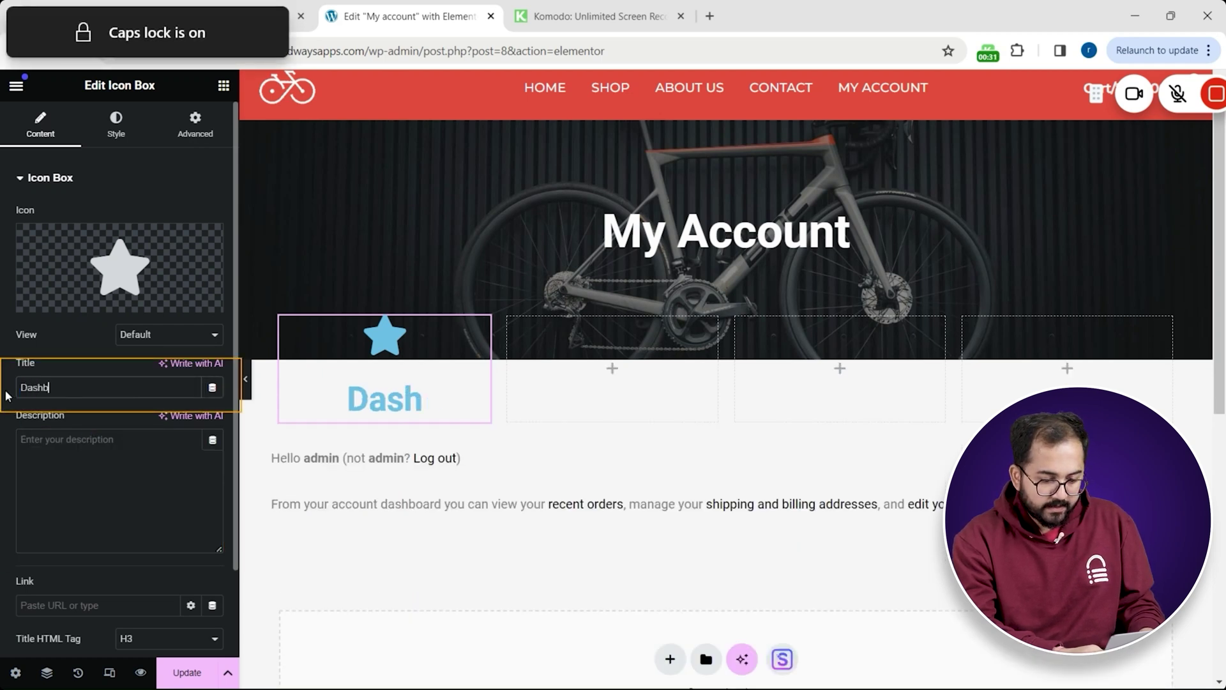
type("oard")
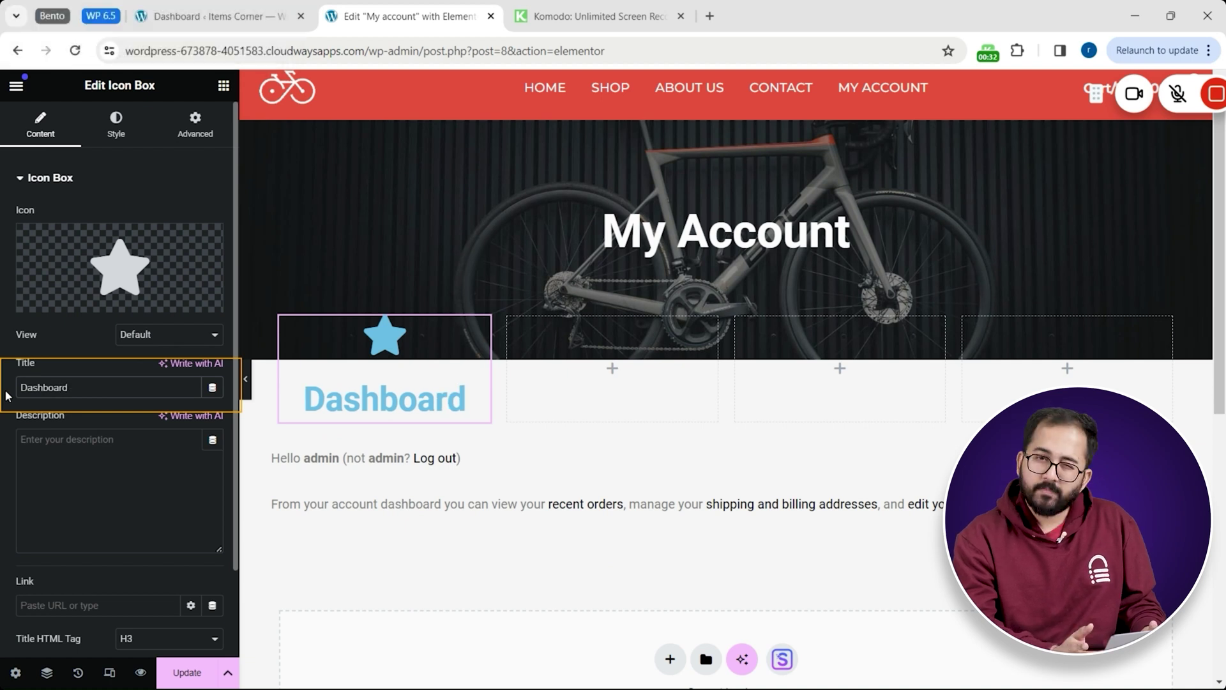
left_click(129, 639)
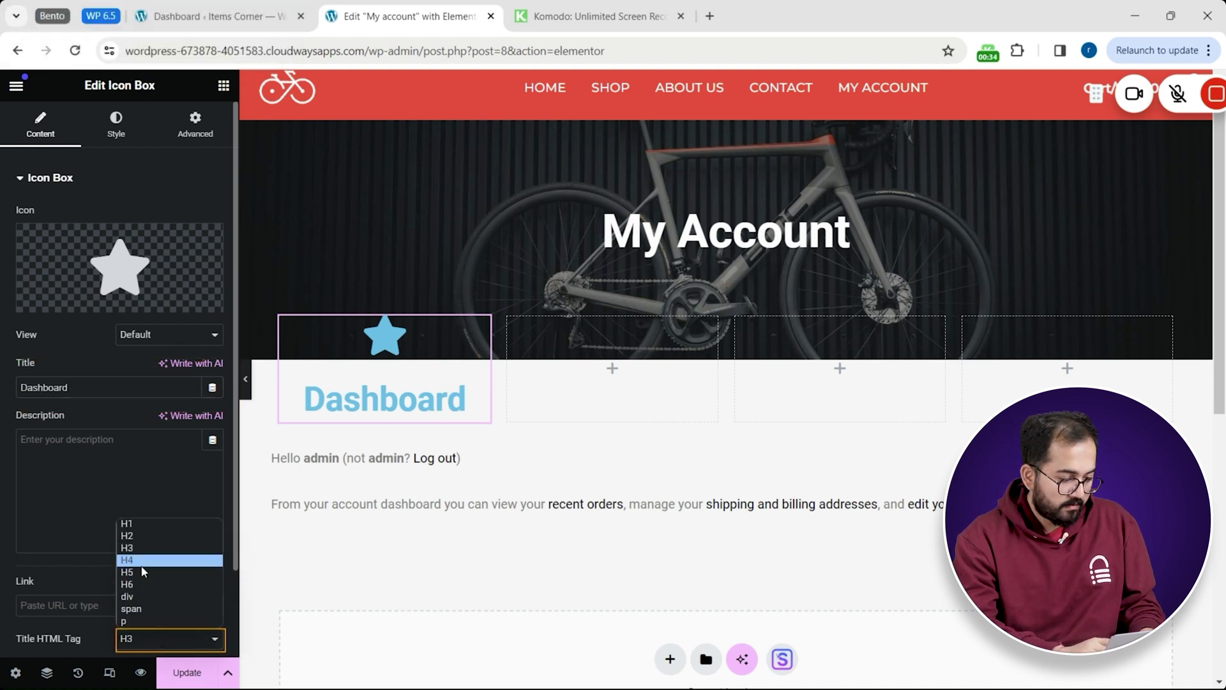
left_click(141, 562)
Replace the star with the chalkboard icon found by searching 'boa' in the Icon Library
left_click(113, 268)
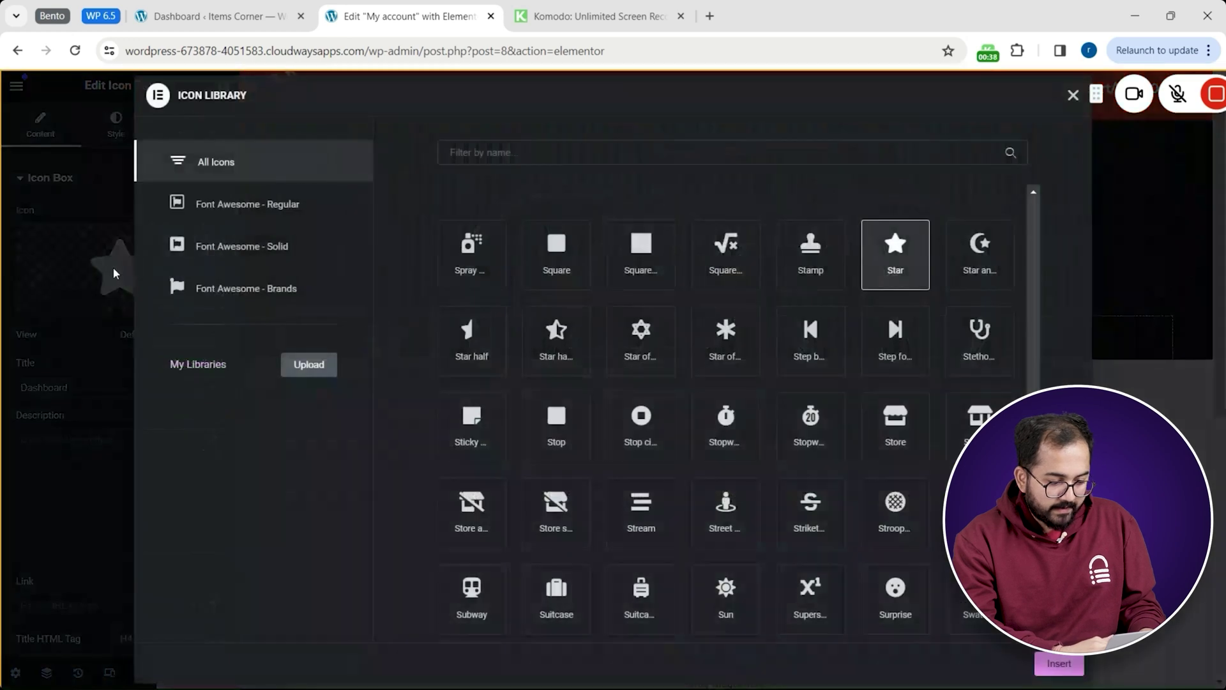
left_click(479, 153)
type("boar")
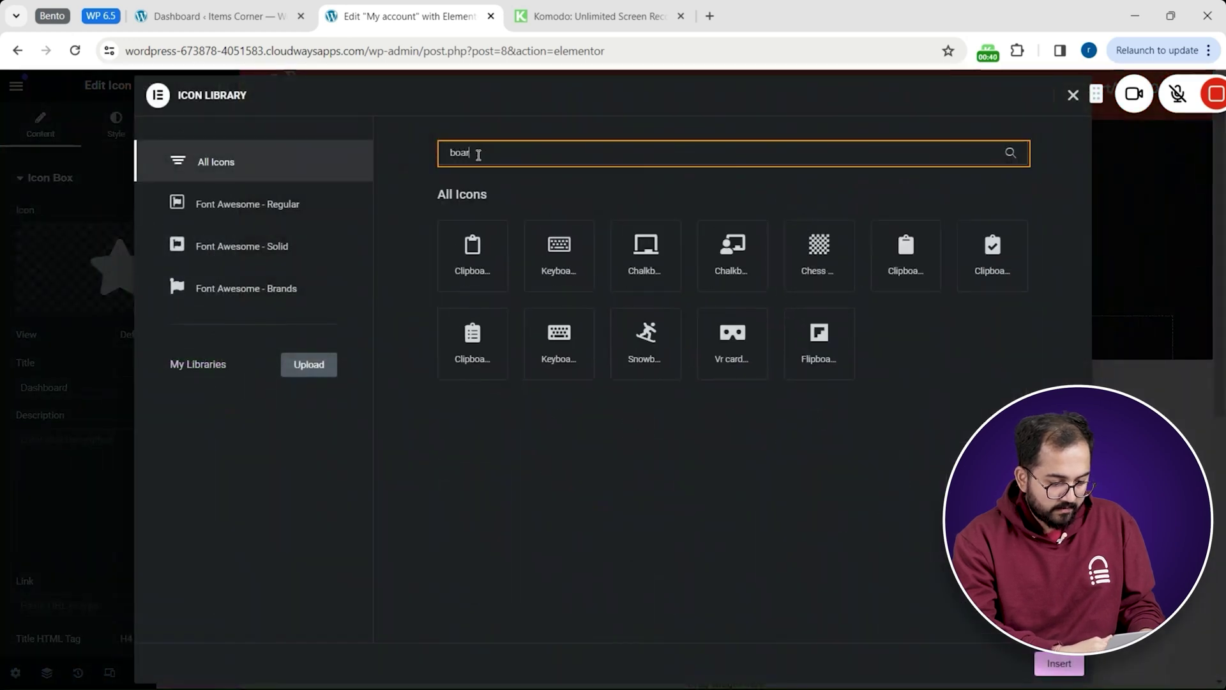
left_click(730, 256)
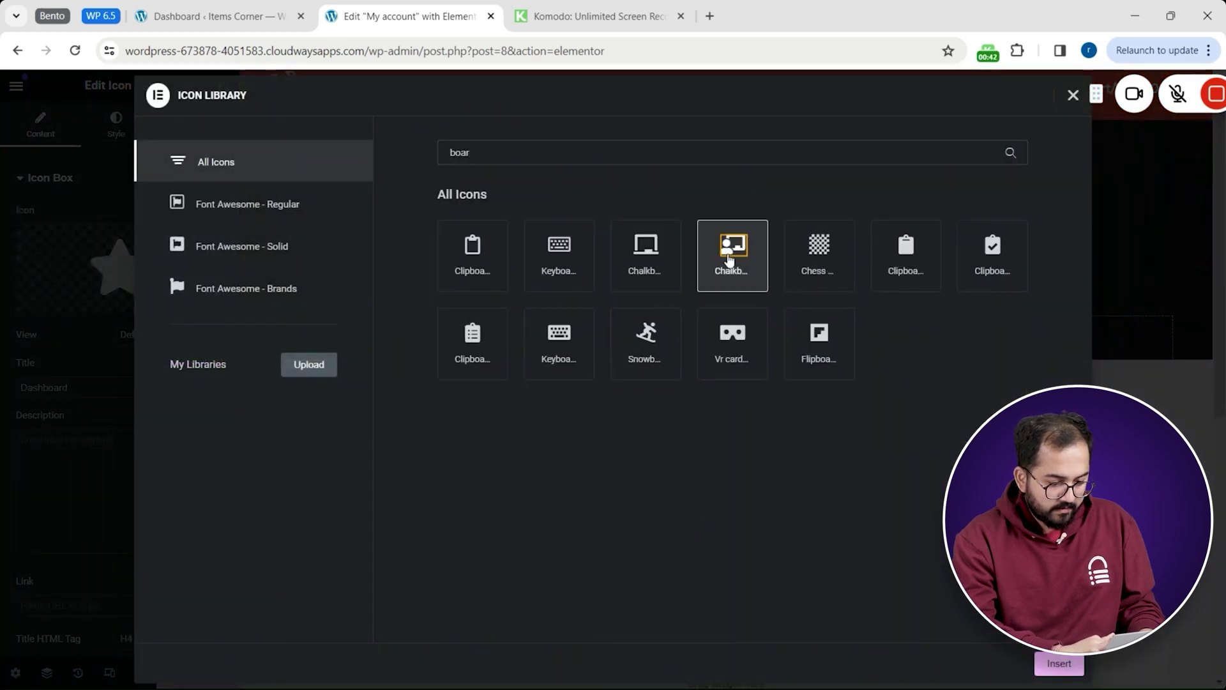
double_click(730, 255)
Set the icon view to Stacked and the icon spacing to 0
left_click(168, 334)
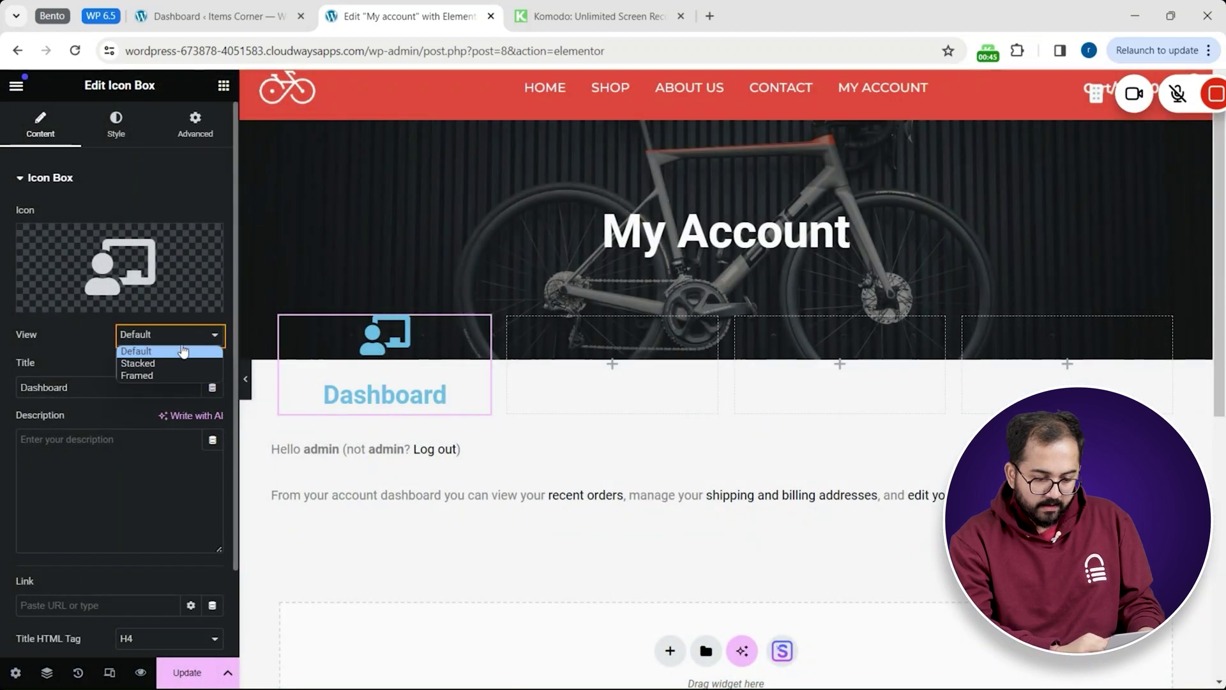
left_click(165, 365)
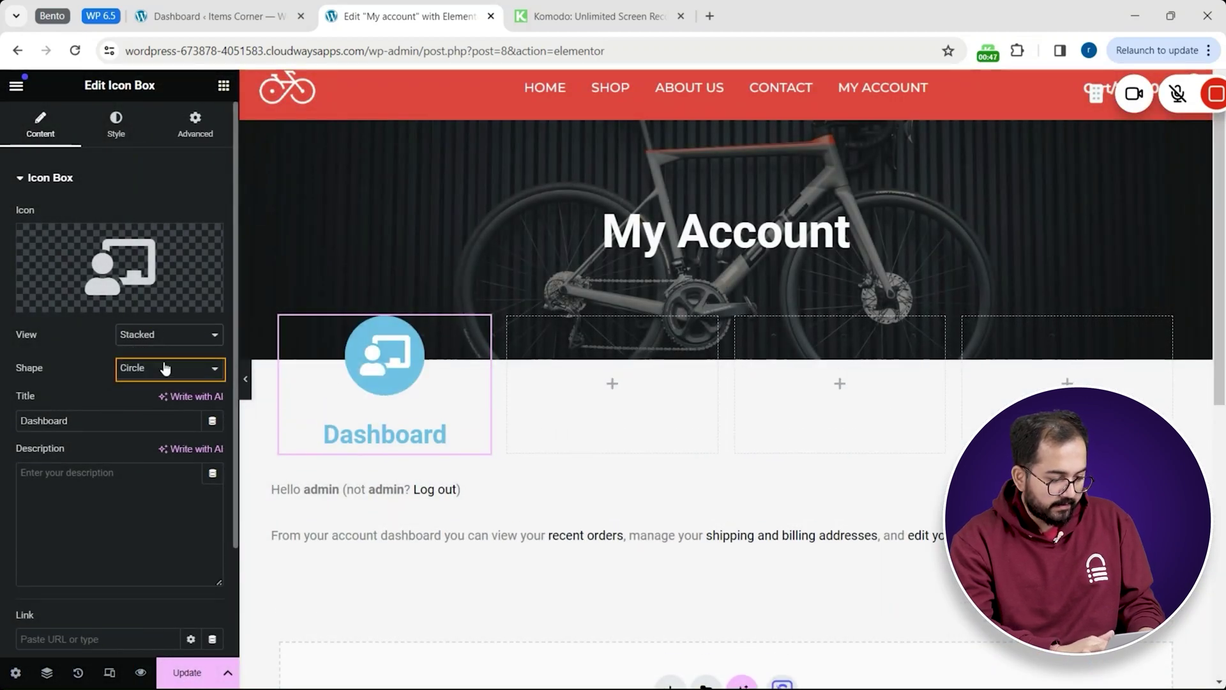
left_click(117, 128)
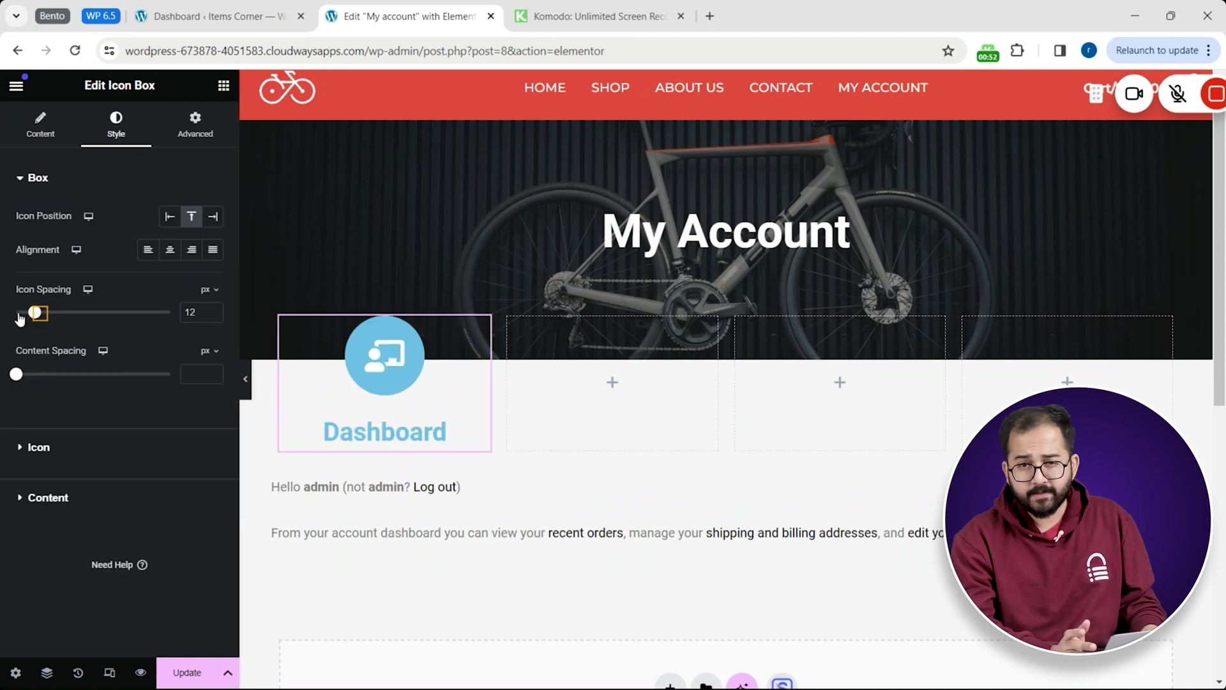
left_click_drag(39, 312, 2, 316)
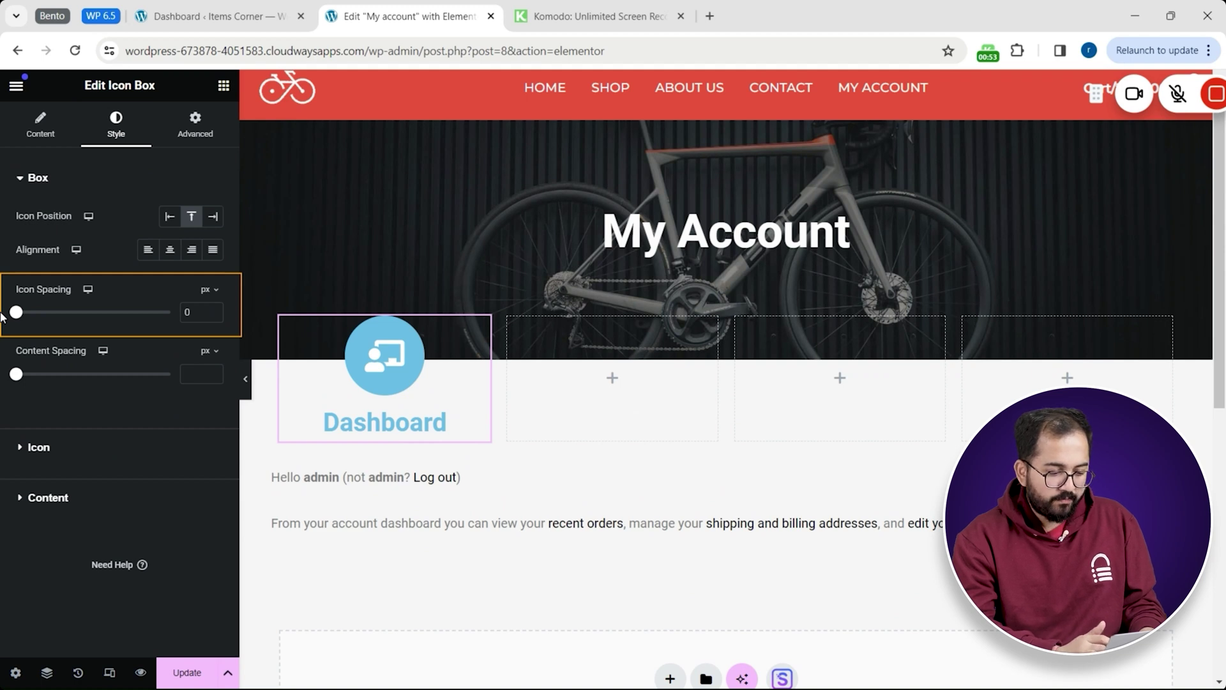
Make the icon 35 px in size and black
left_click(29, 447)
left_click(216, 369)
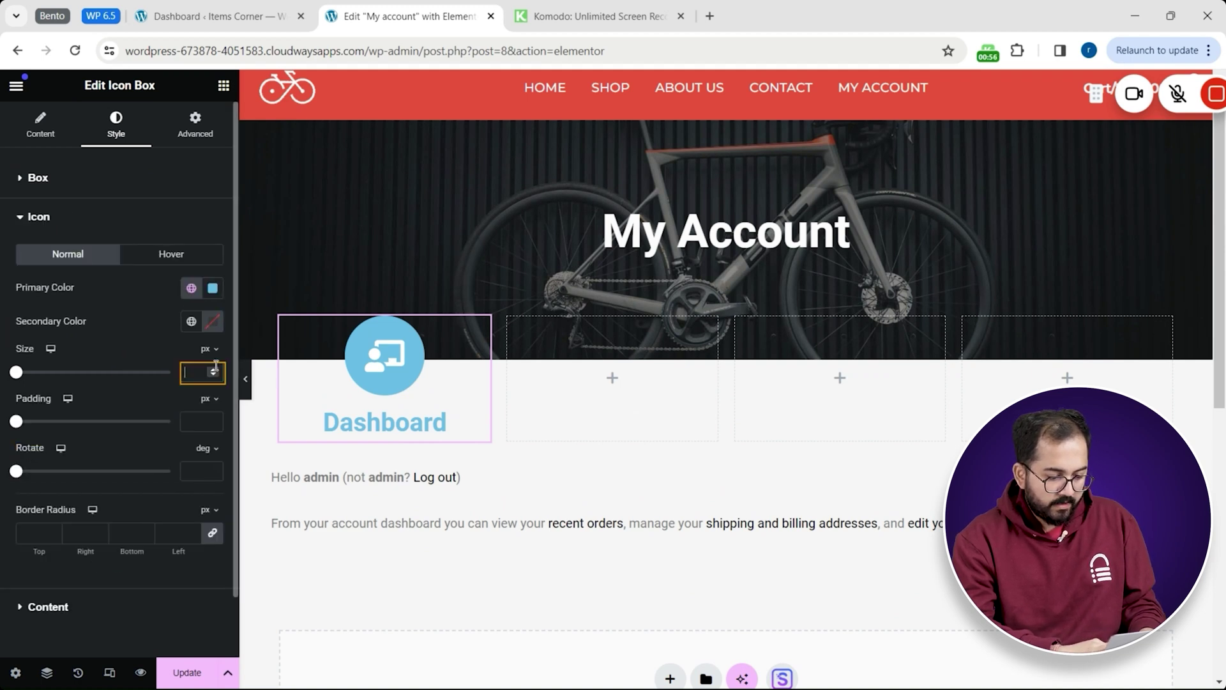
type("35")
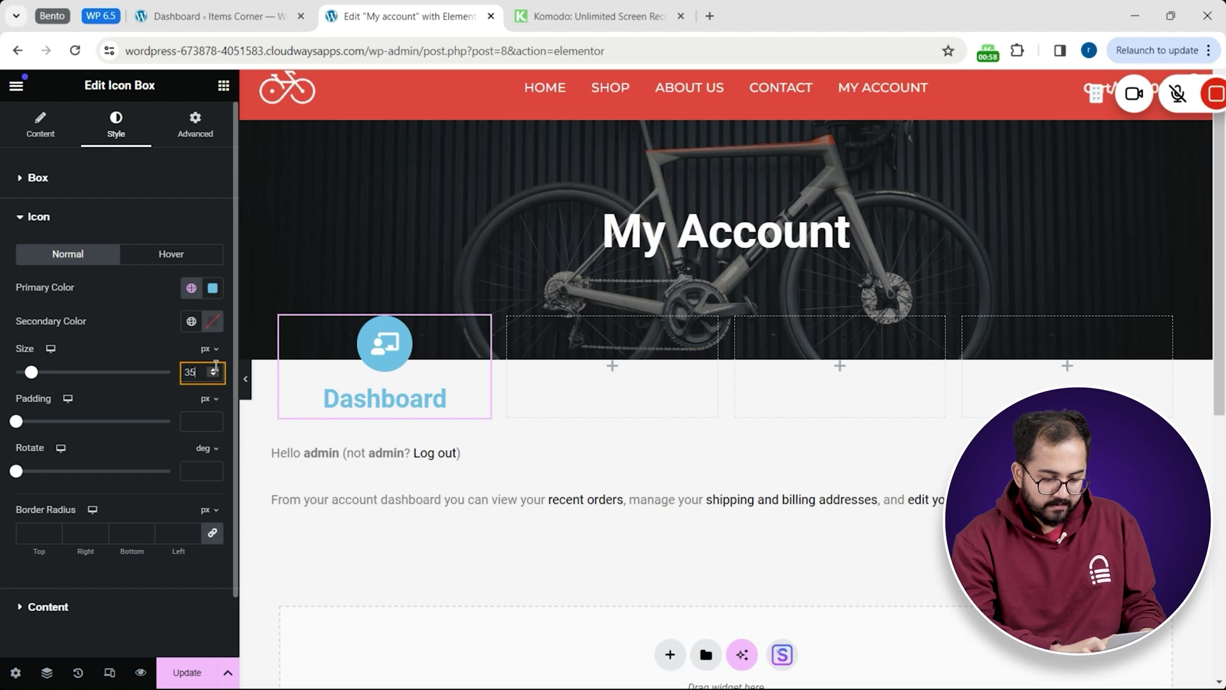
left_click(212, 288)
left_click_drag(154, 443, 124, 472)
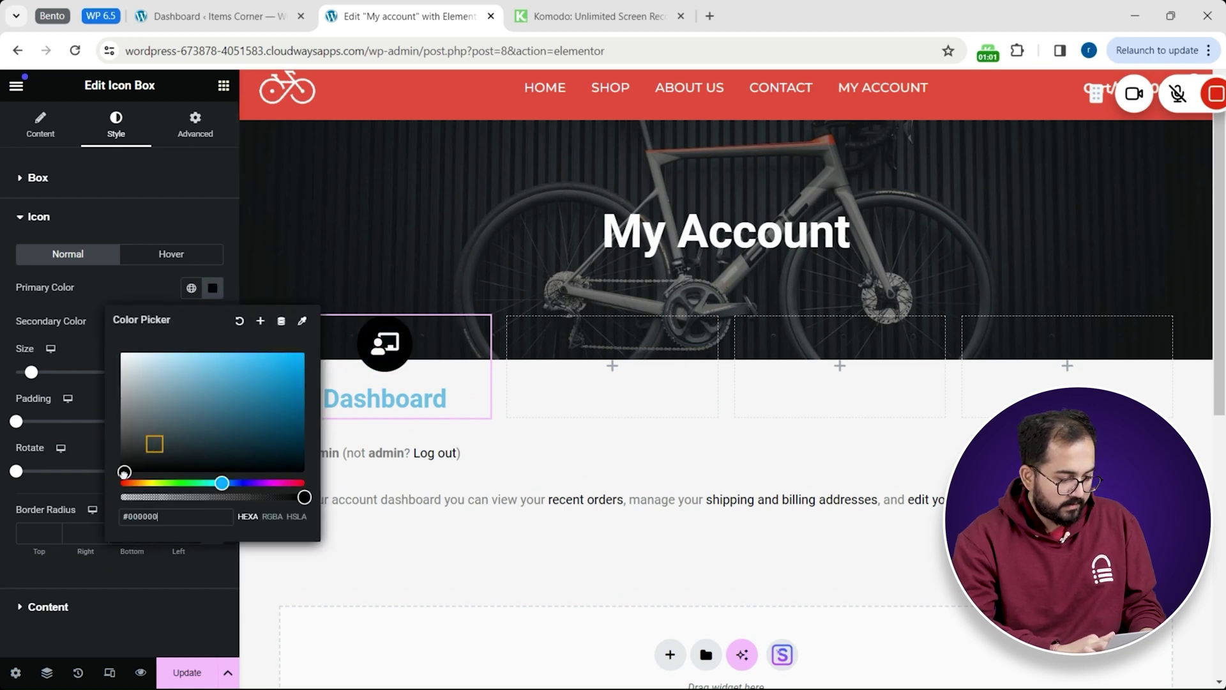
left_click(194, 127)
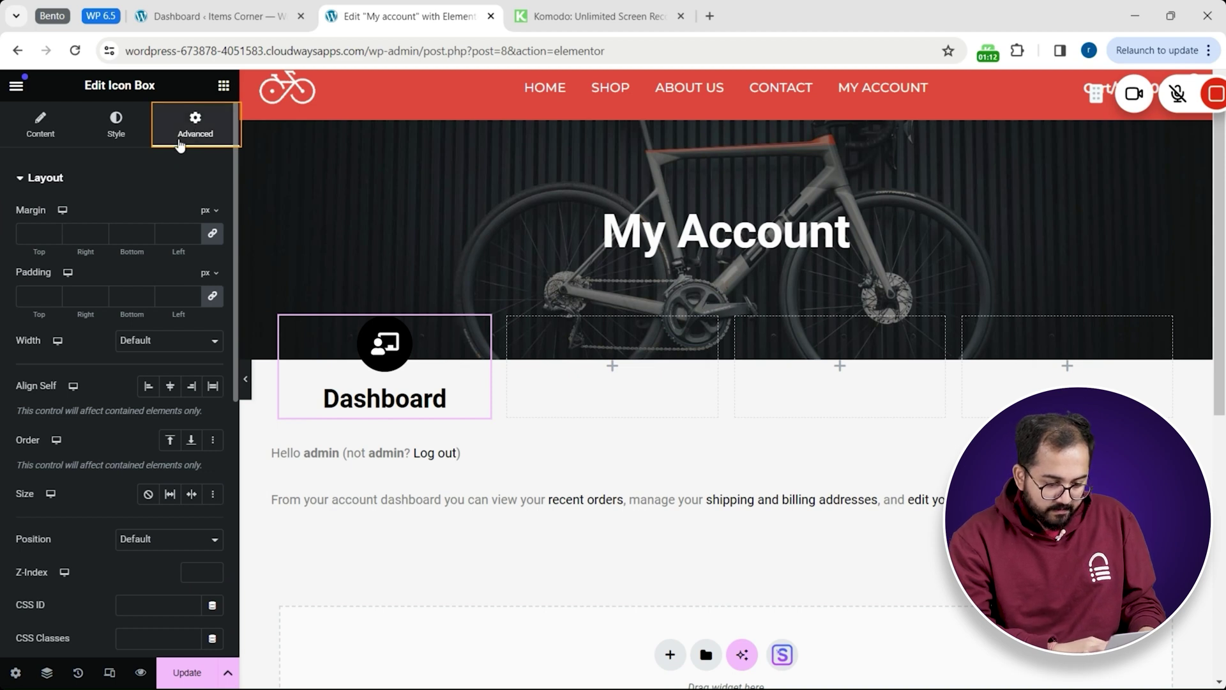
Give the Dashboard box 10 px padding, a classic background, 20 px border radius and a box shadow
left_click(35, 297)
type("10")
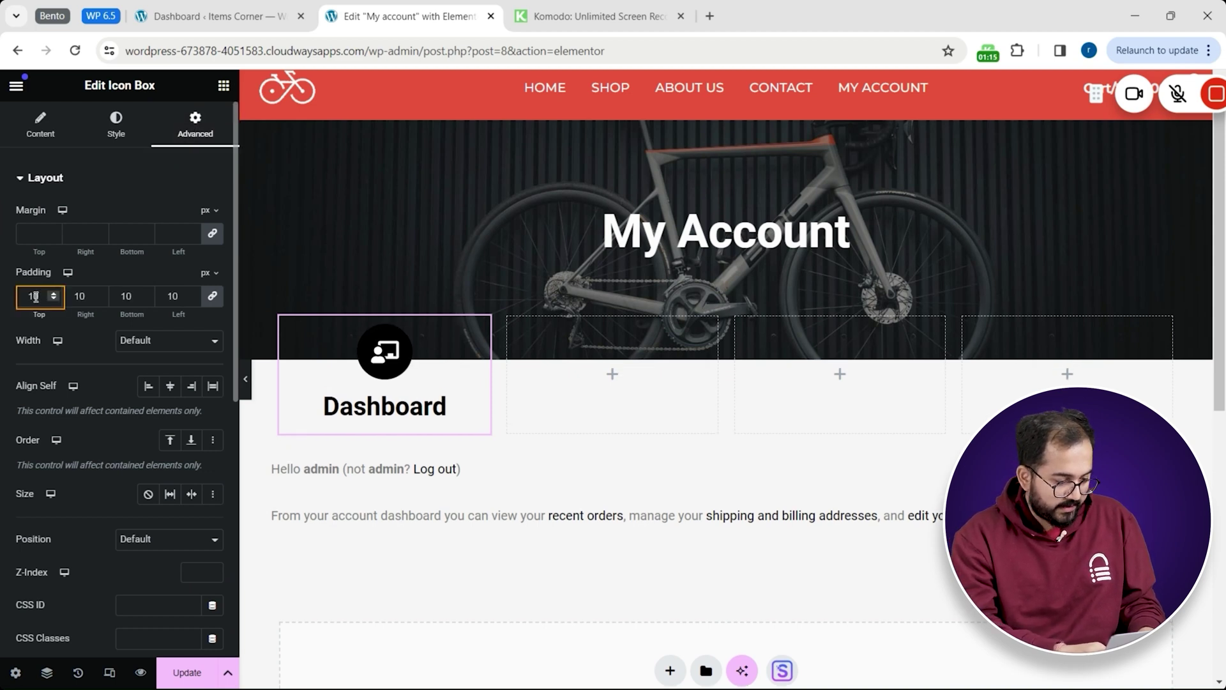
scroll(21, 473, "down", 5)
left_click(21, 473)
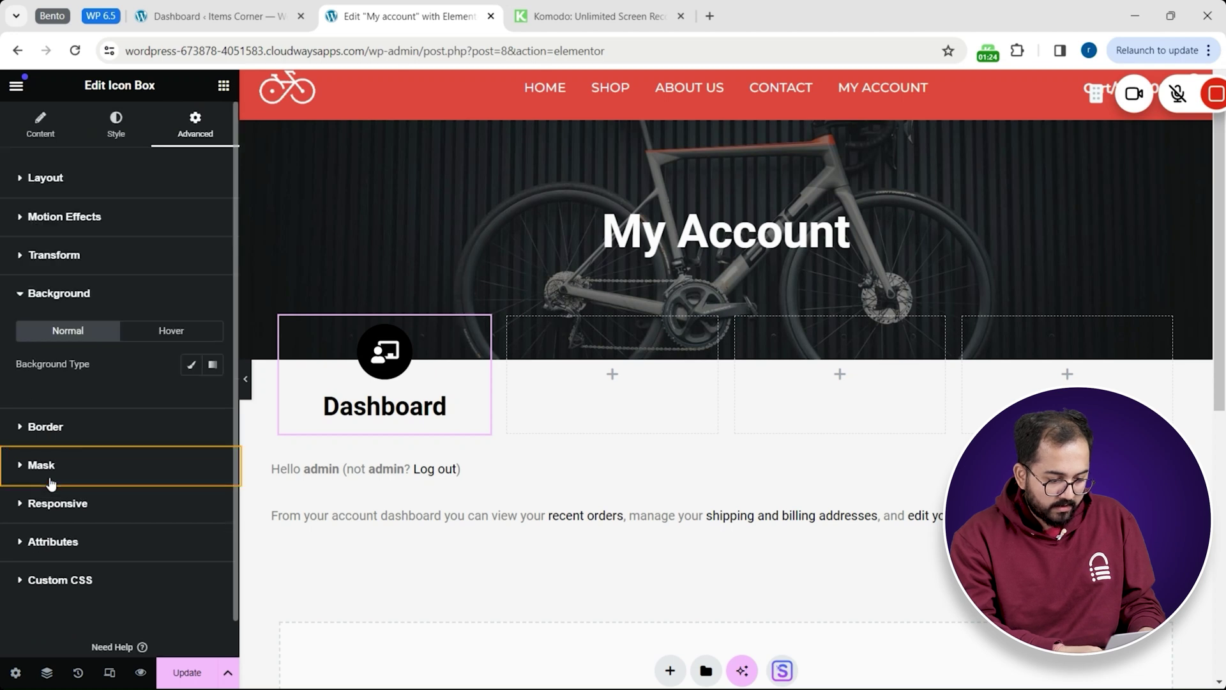
left_click(191, 365)
scroll(51, 454, "down", 2)
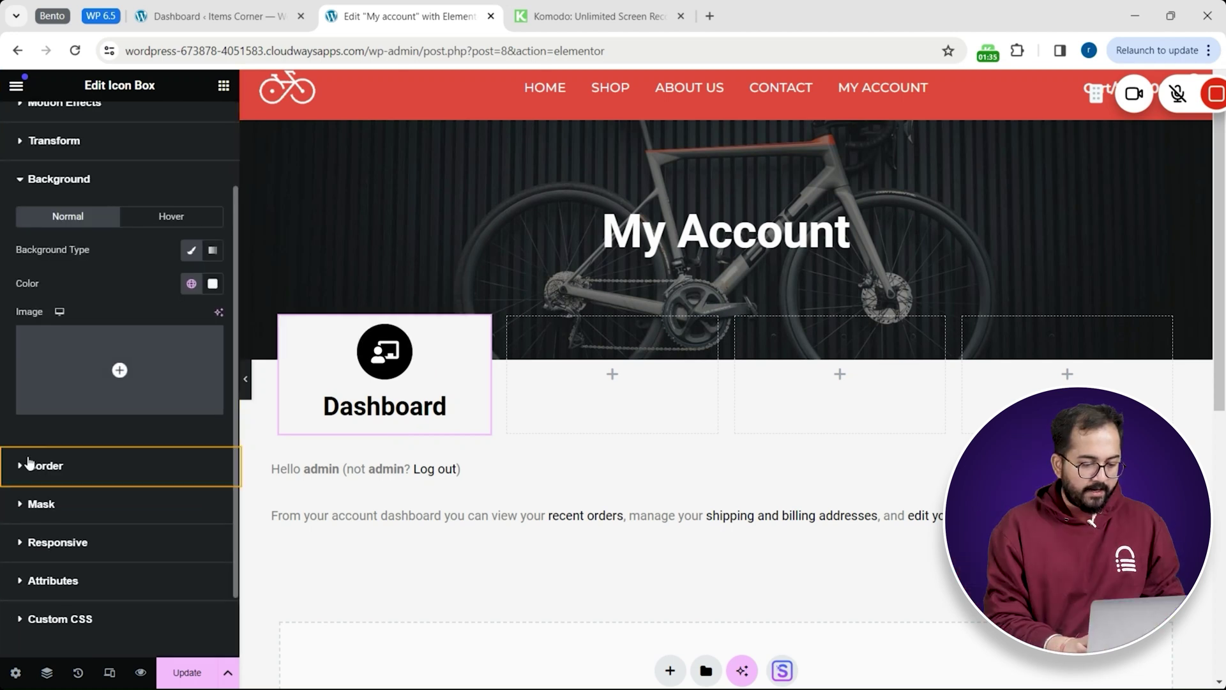
left_click(26, 463)
type("20")
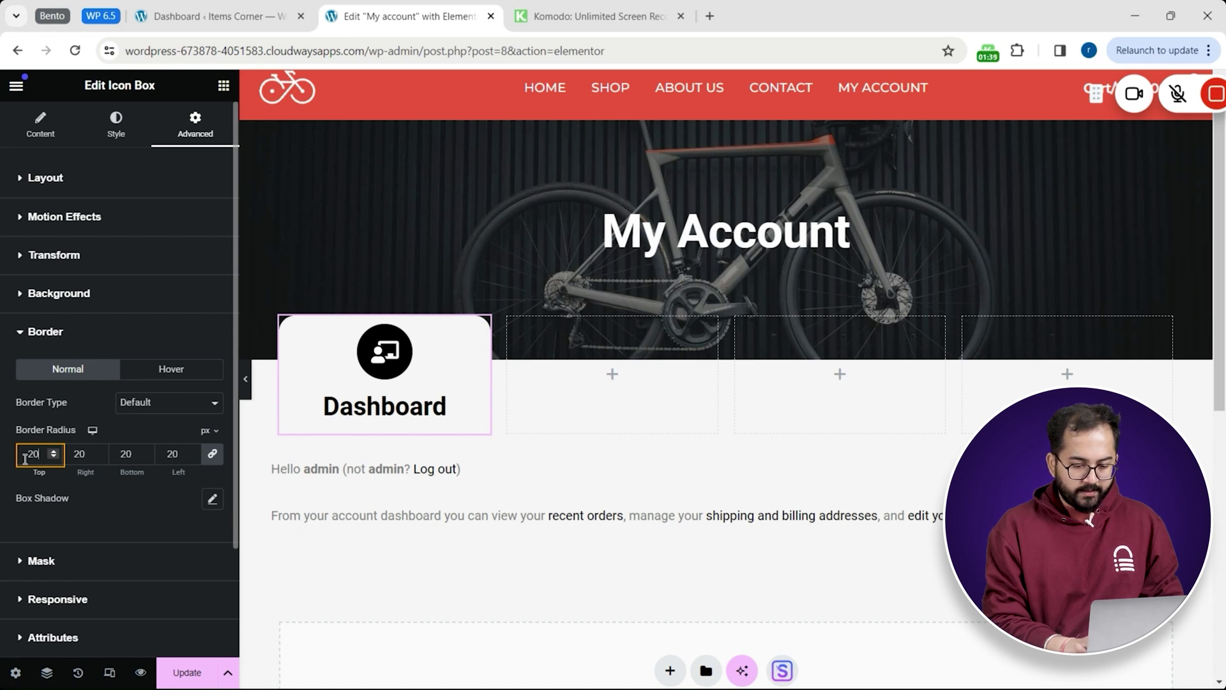
left_click(212, 499)
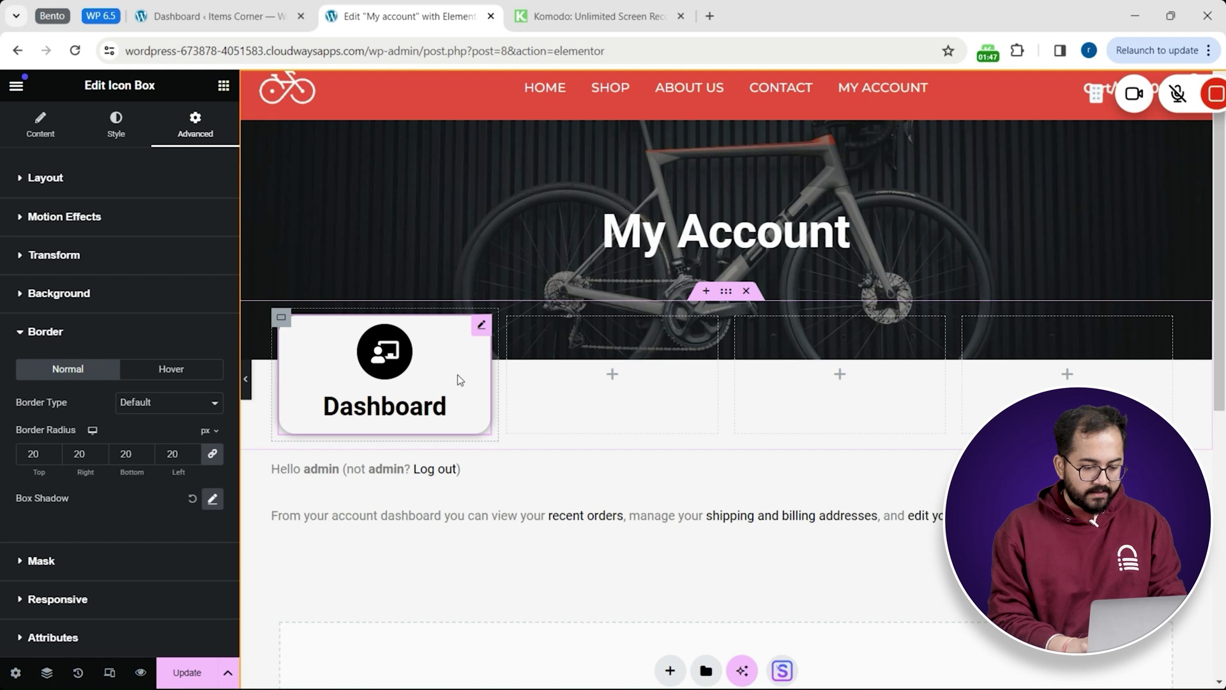
Copy the Dashboard box and paste it into the empty neighbouring columns
right_click(457, 374)
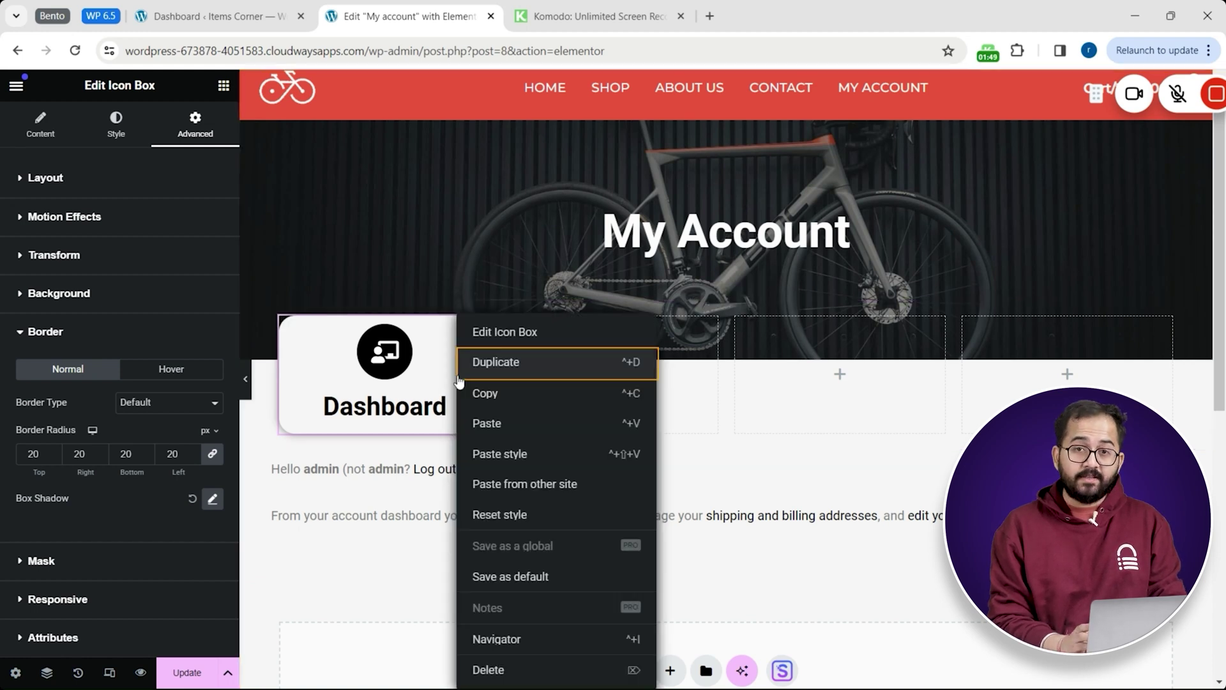
left_click(468, 391)
left_click(623, 382)
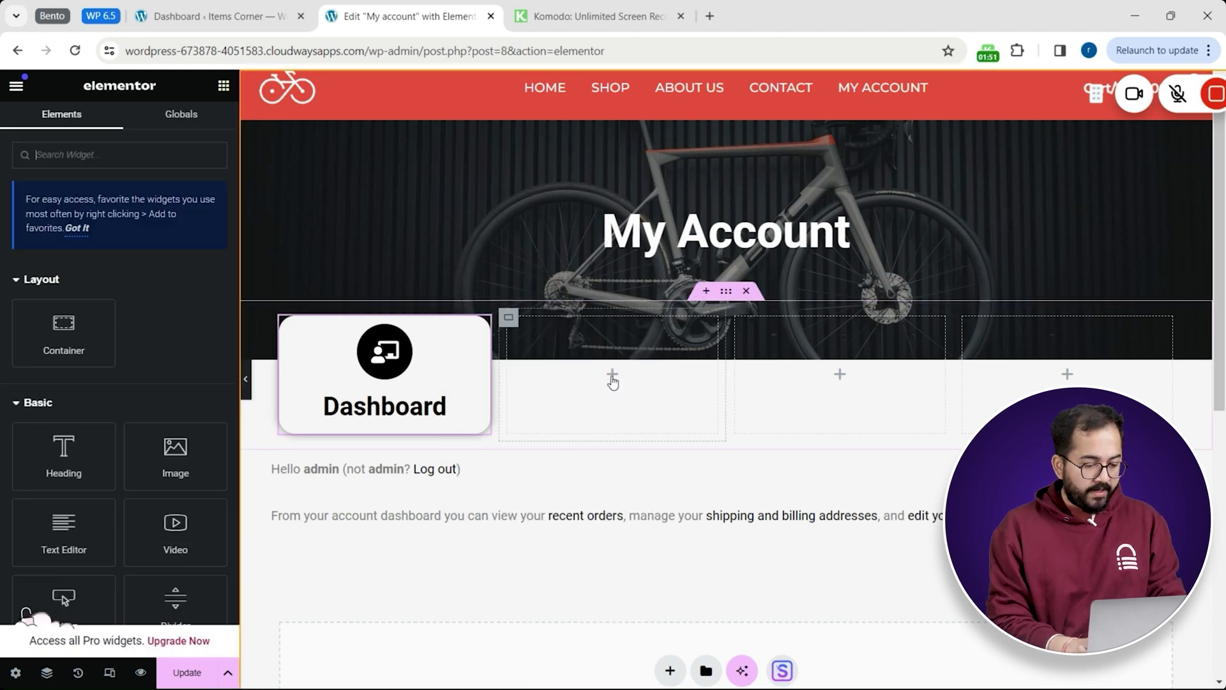
right_click(618, 382)
left_click(626, 387)
left_click(840, 373)
right_click(846, 382)
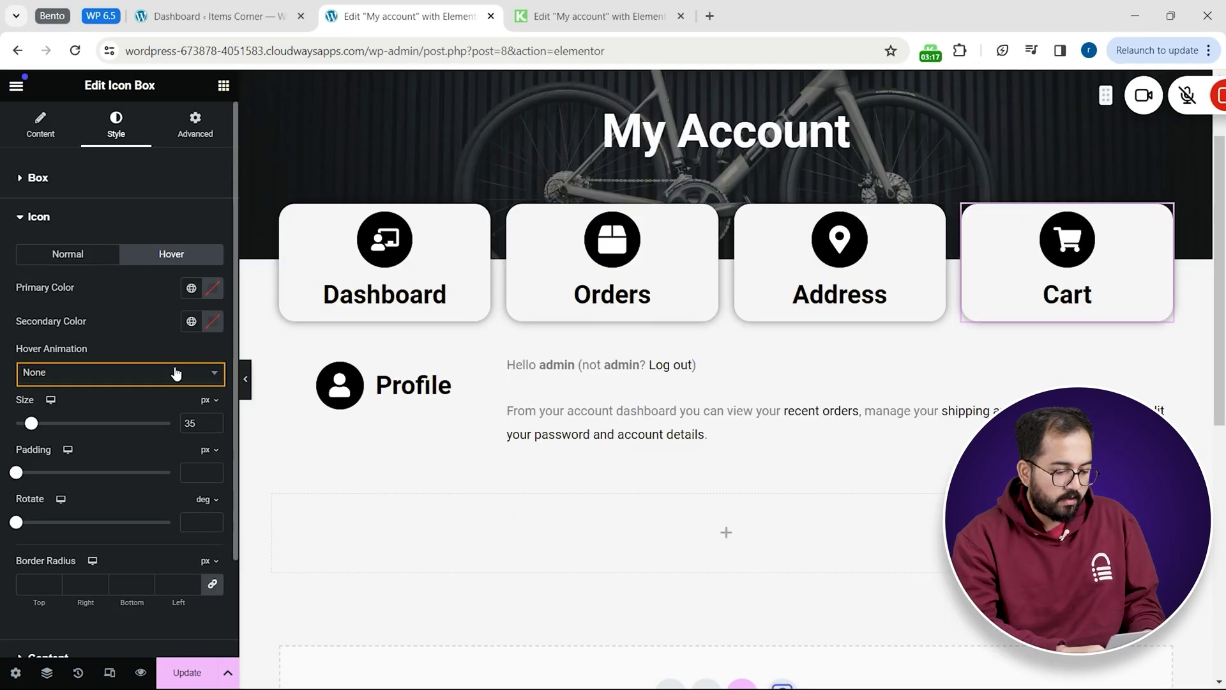
Apply the Pop hover animation and duplicate the Profile box twice for the side column
left_click(176, 372)
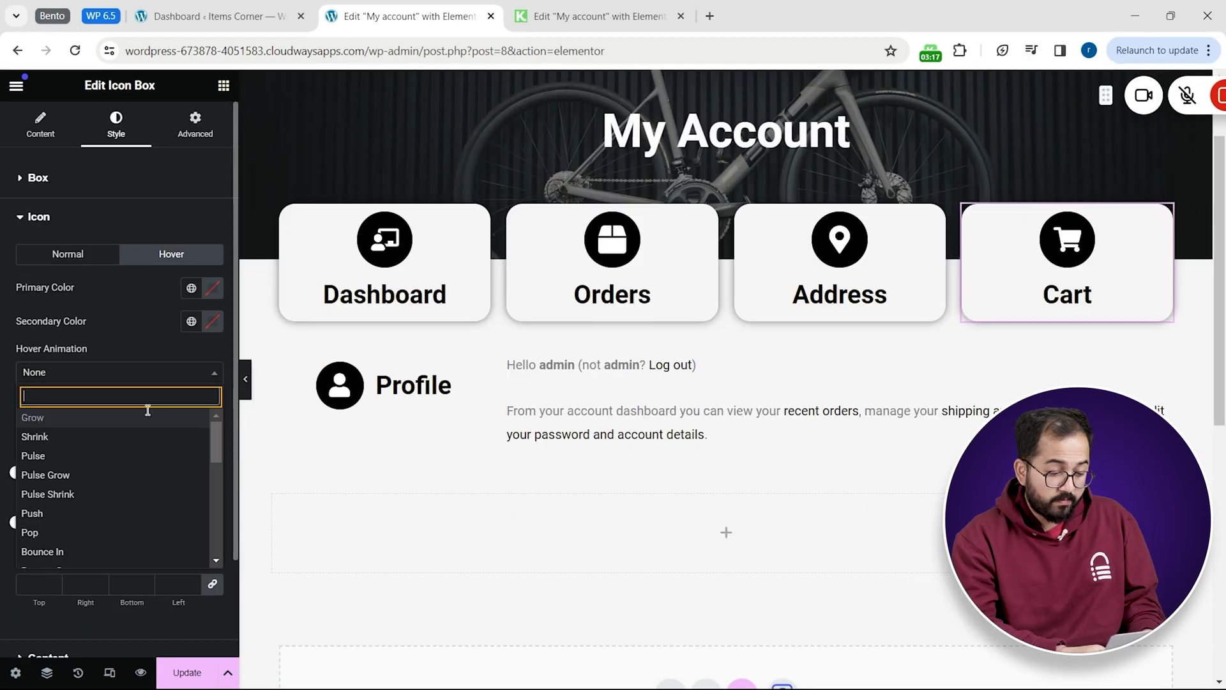
left_click(83, 533)
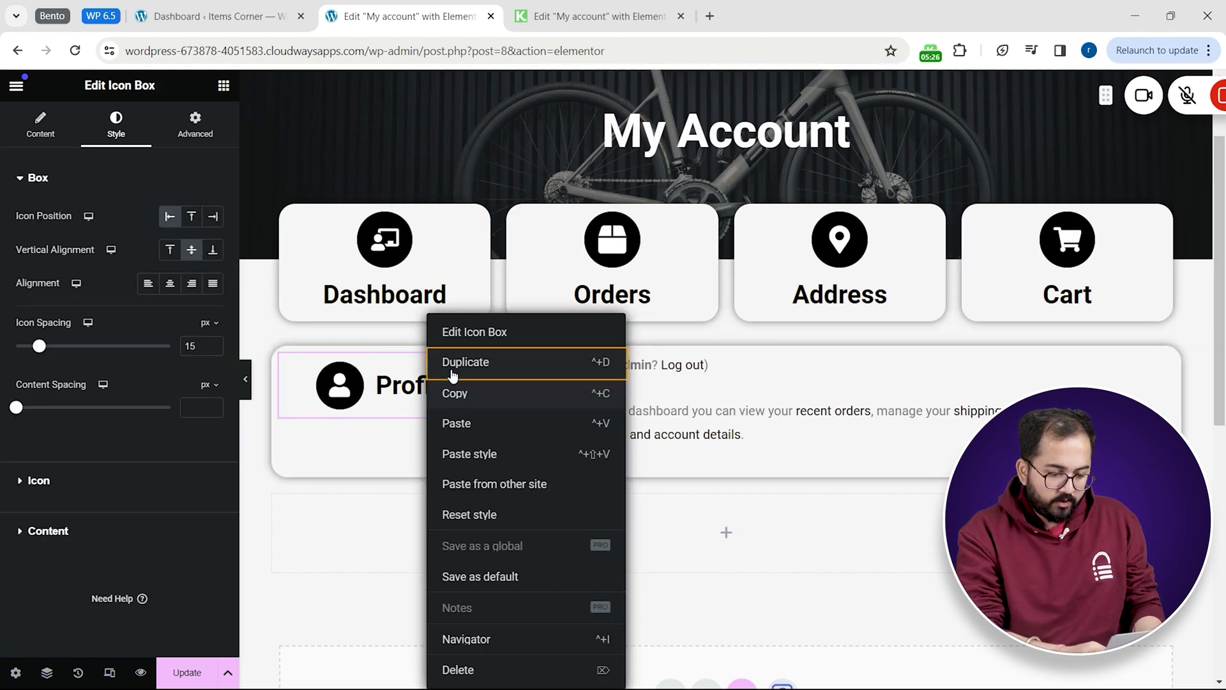
left_click(454, 377)
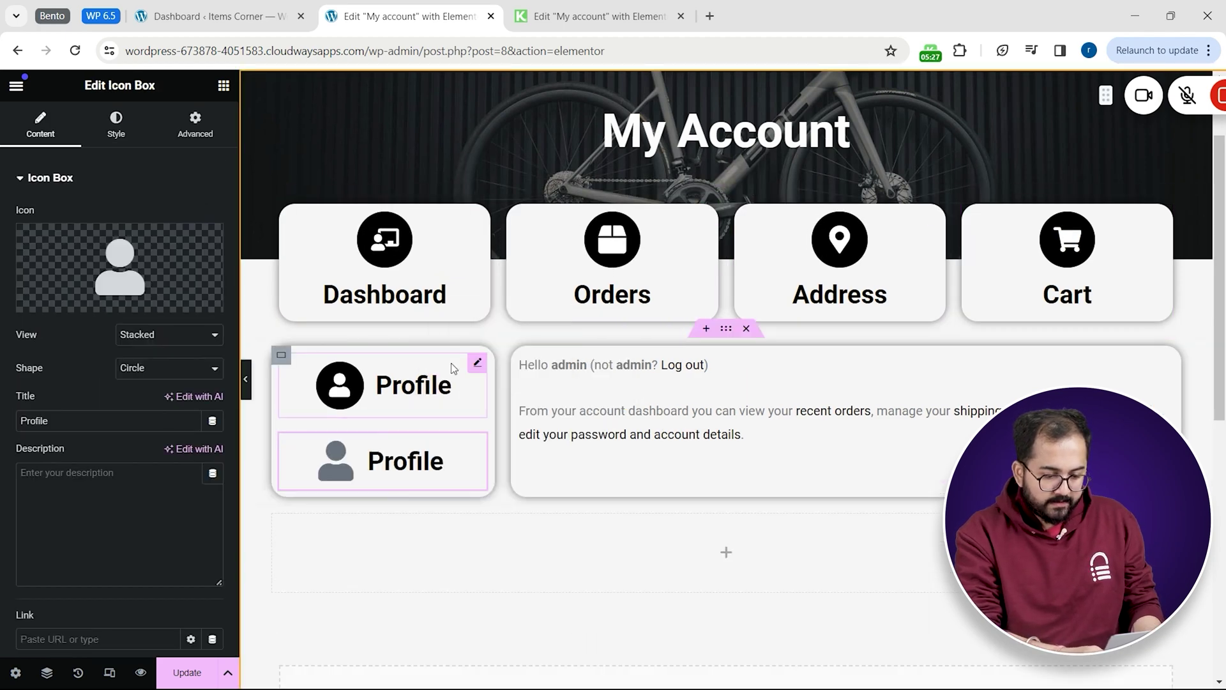
right_click(372, 460)
left_click(417, 376)
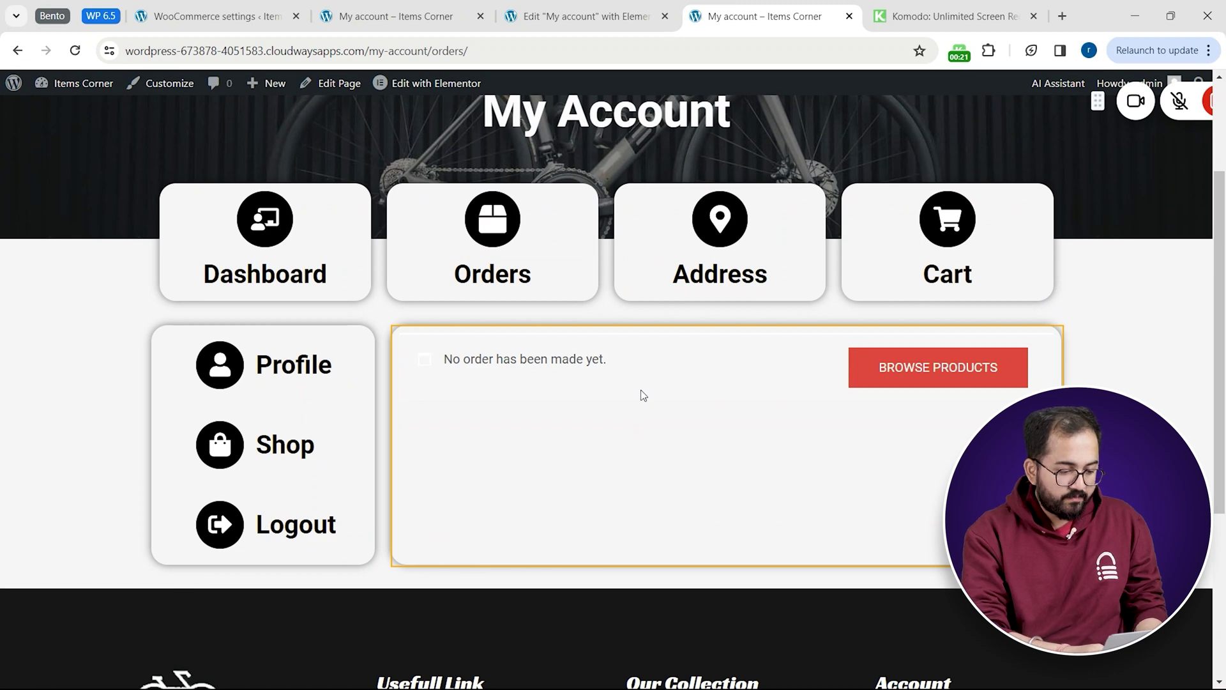
left_click(720, 274)
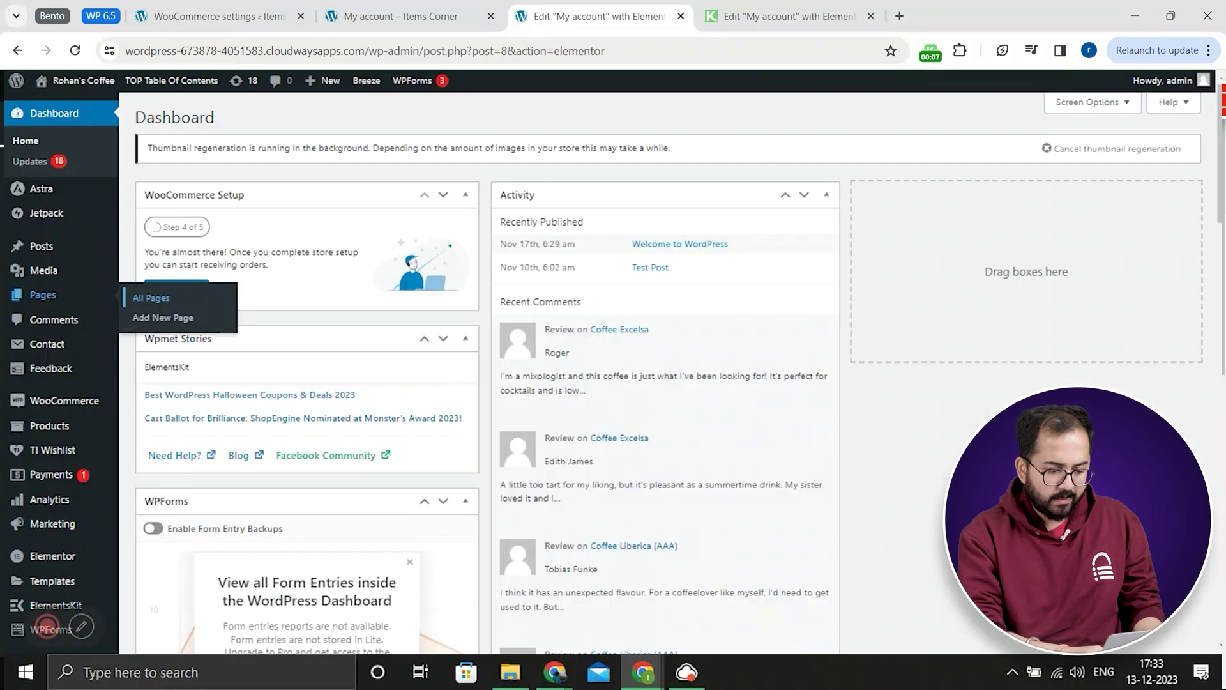
Look up the WooCommerce account endpoints in Advanced settings, selecting the Orders slug 'your-orders'
mouse_move(64, 401)
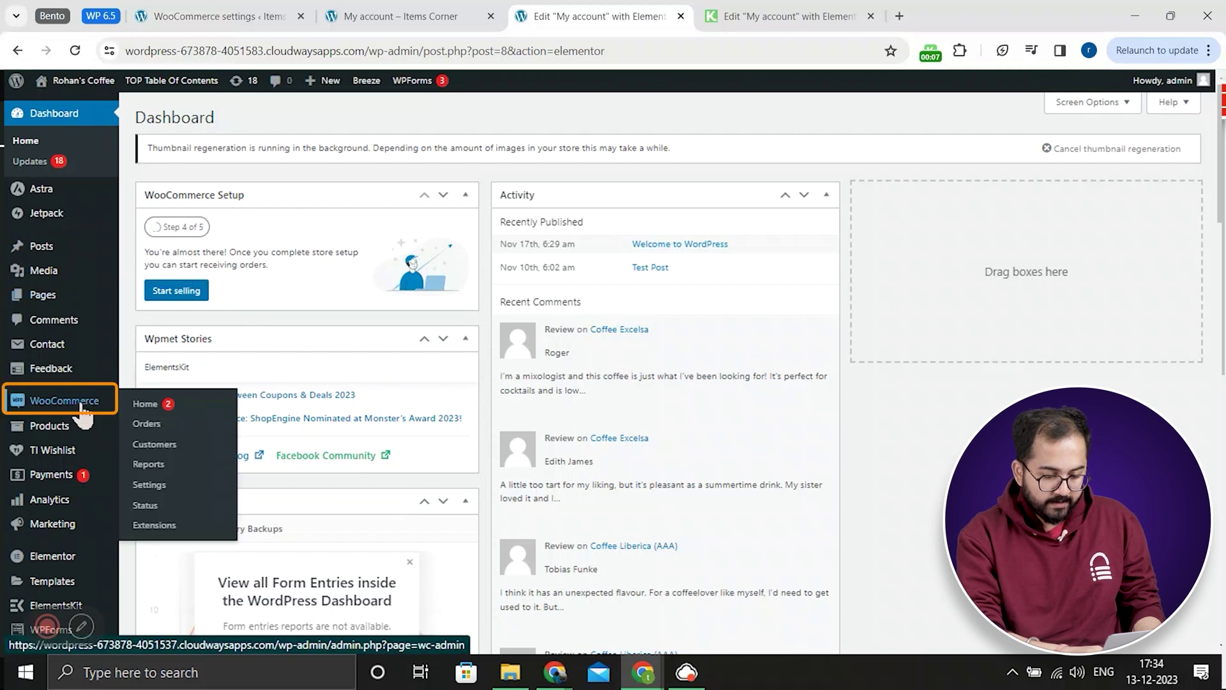
left_click(149, 485)
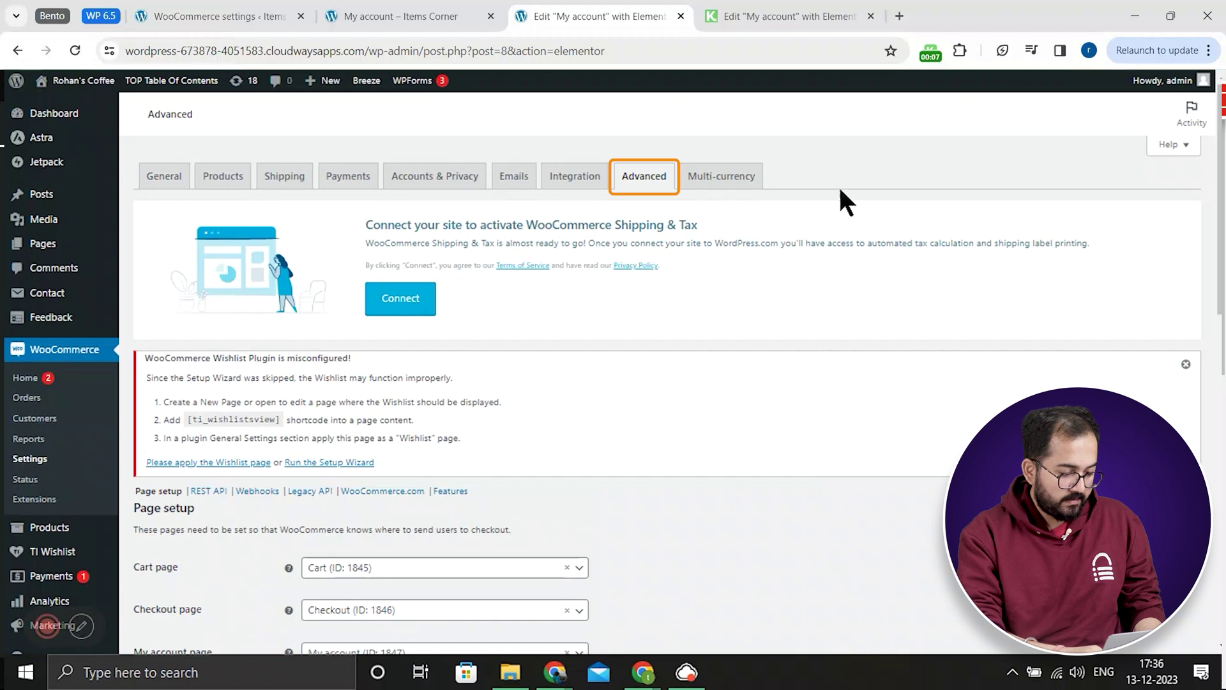
left_click(654, 188)
scroll(657, 192, "down", 4)
scroll(638, 383, "down", 3)
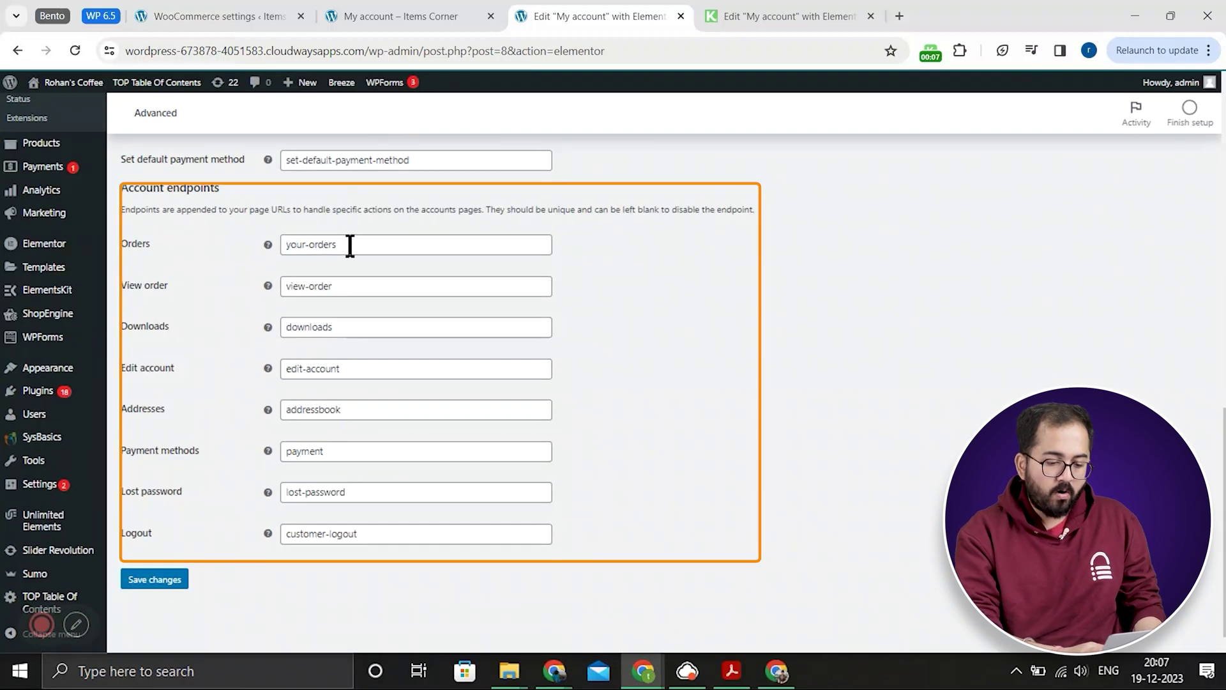
left_click(353, 244)
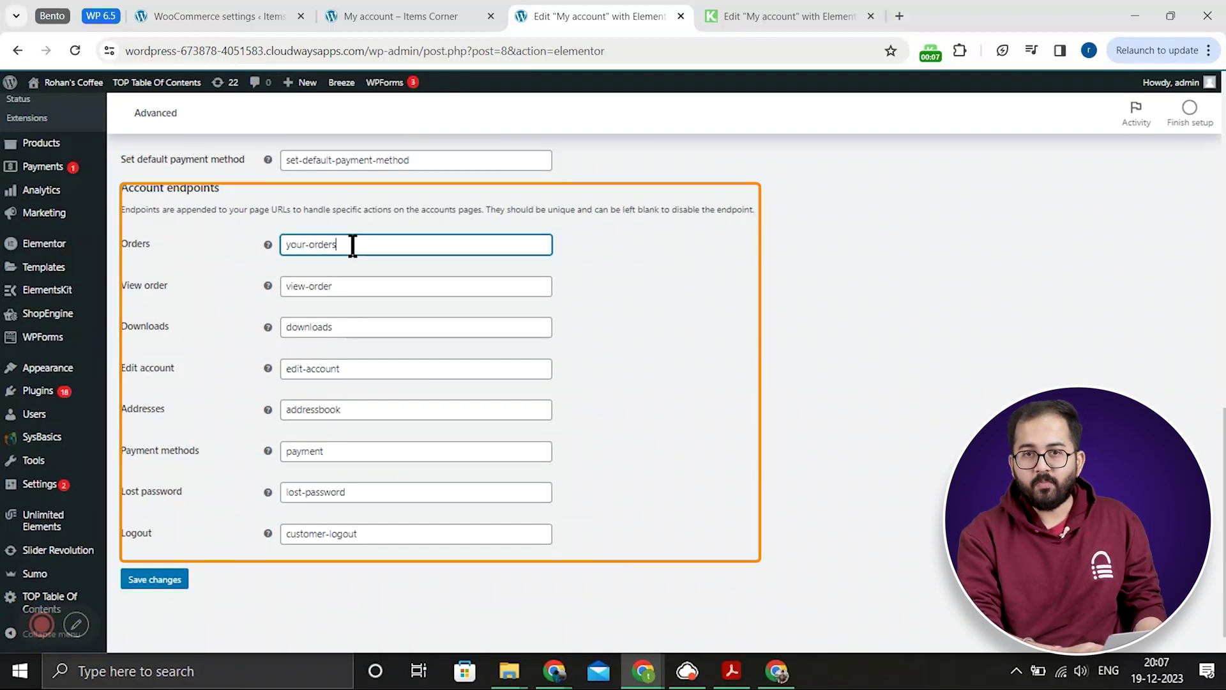
left_click_drag(353, 244, 246, 251)
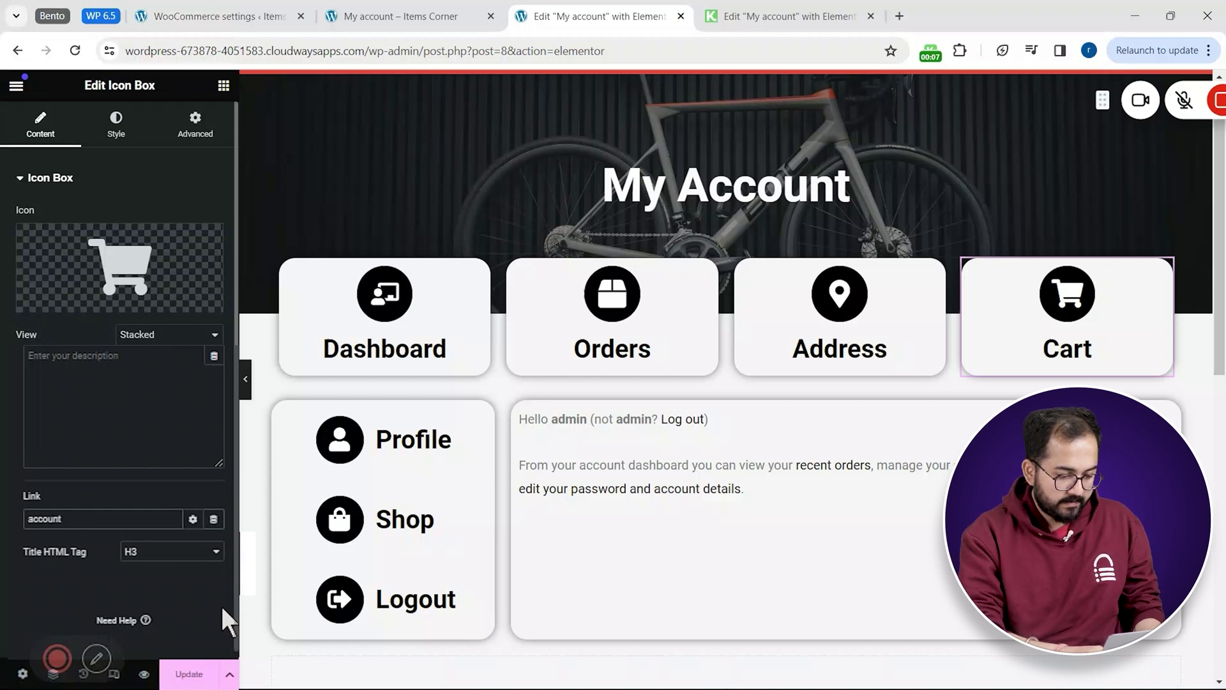
Link the box to the my-account URL with its endpoint, check the edit-account slug, and update the page
left_click(190, 577)
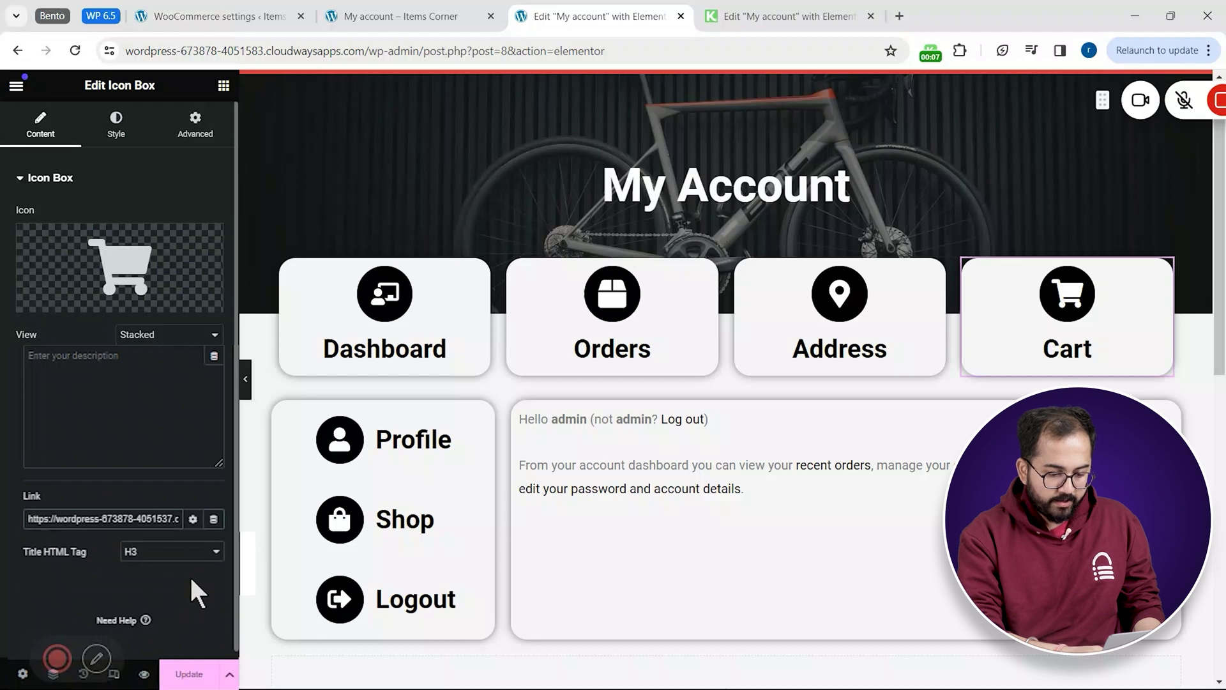
left_click(164, 519)
key("End")
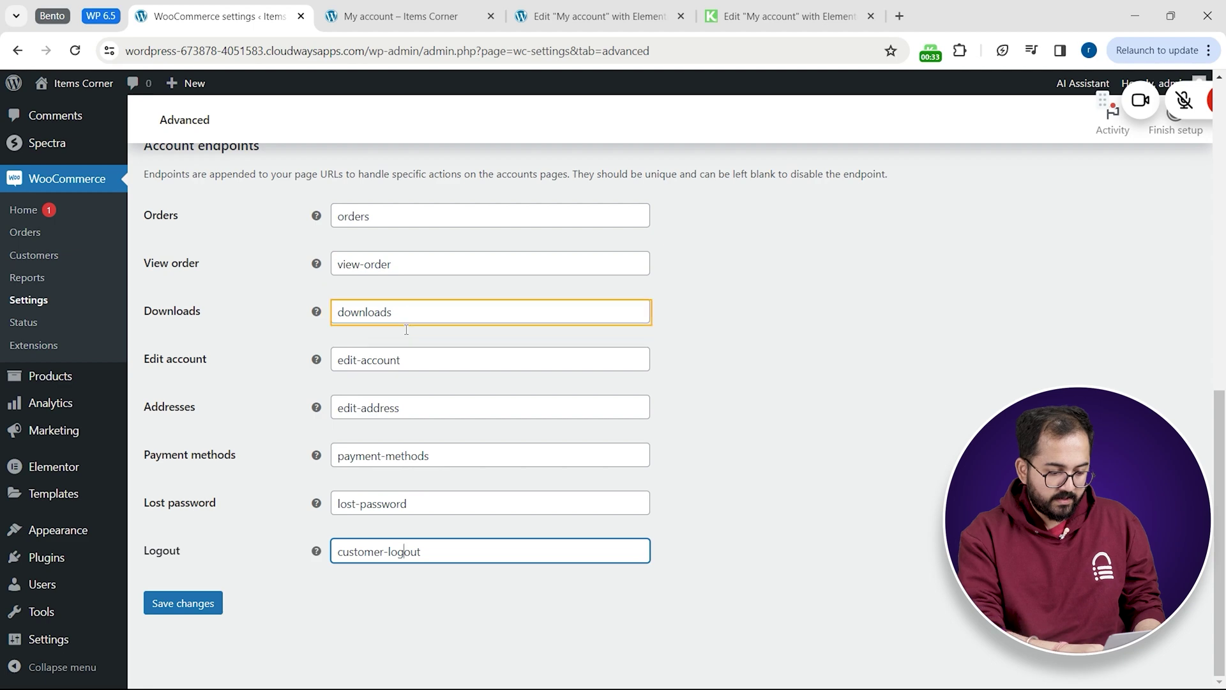
left_click(411, 358)
left_click_drag(411, 358, 333, 355)
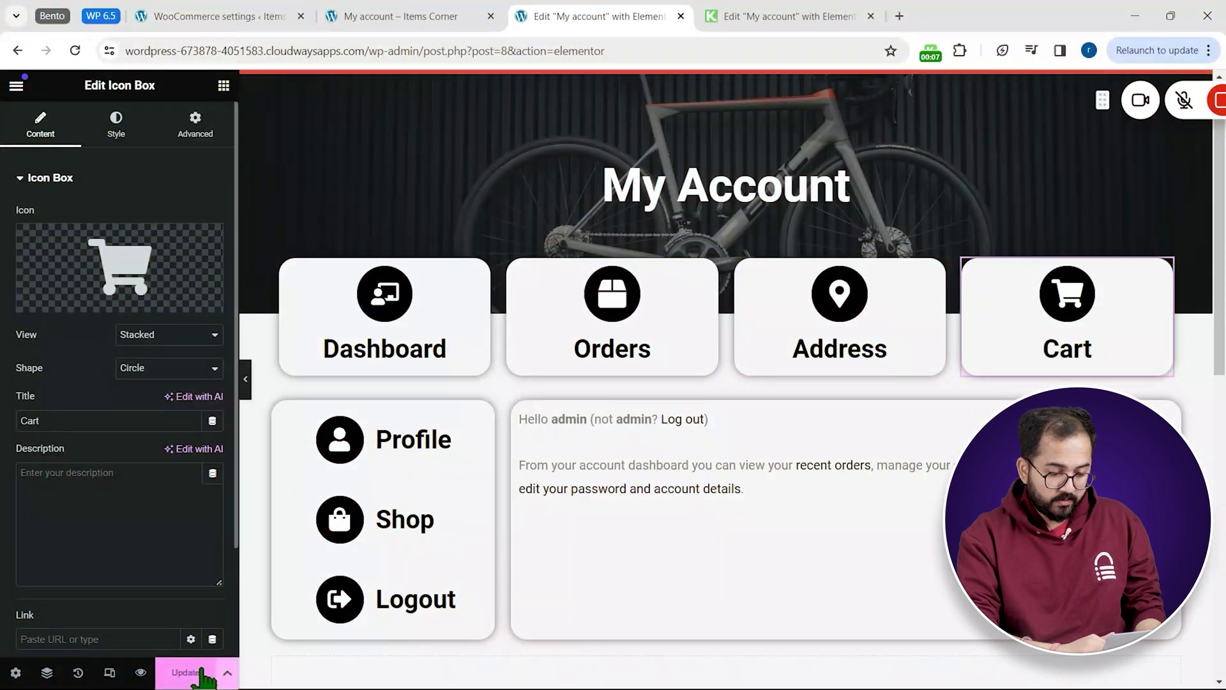
left_click(203, 676)
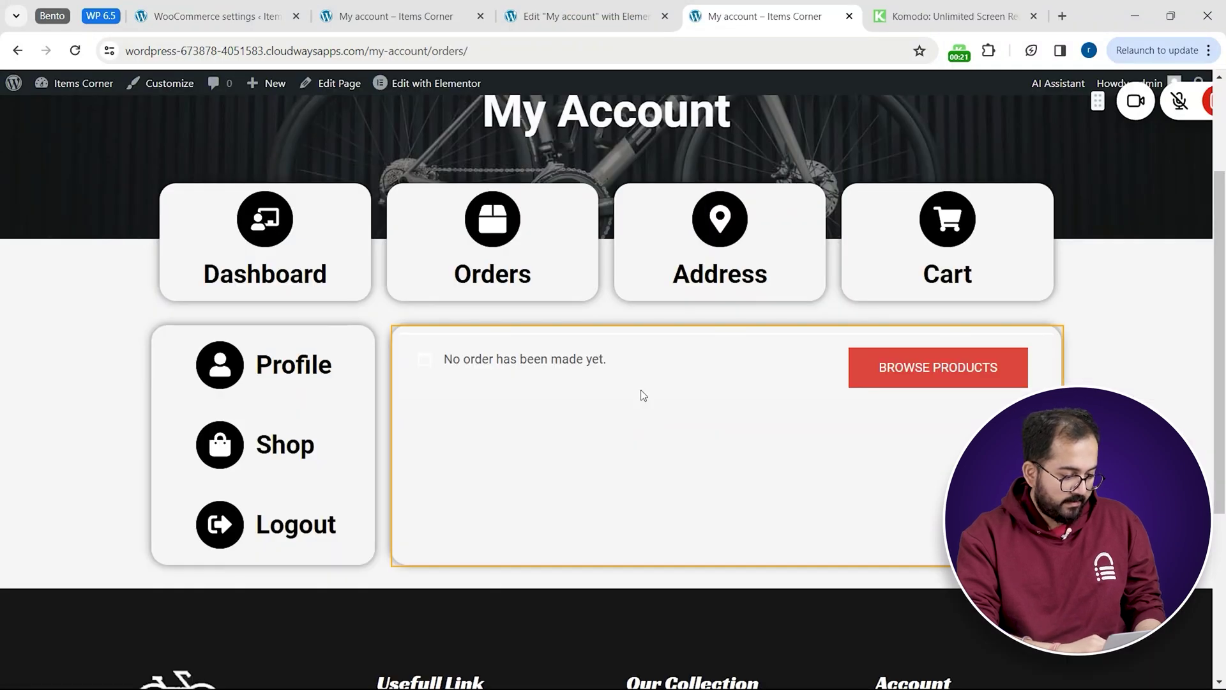
On the live My Account page, follow the Address icon box to view billing and shipping addresses
left_click(702, 241)
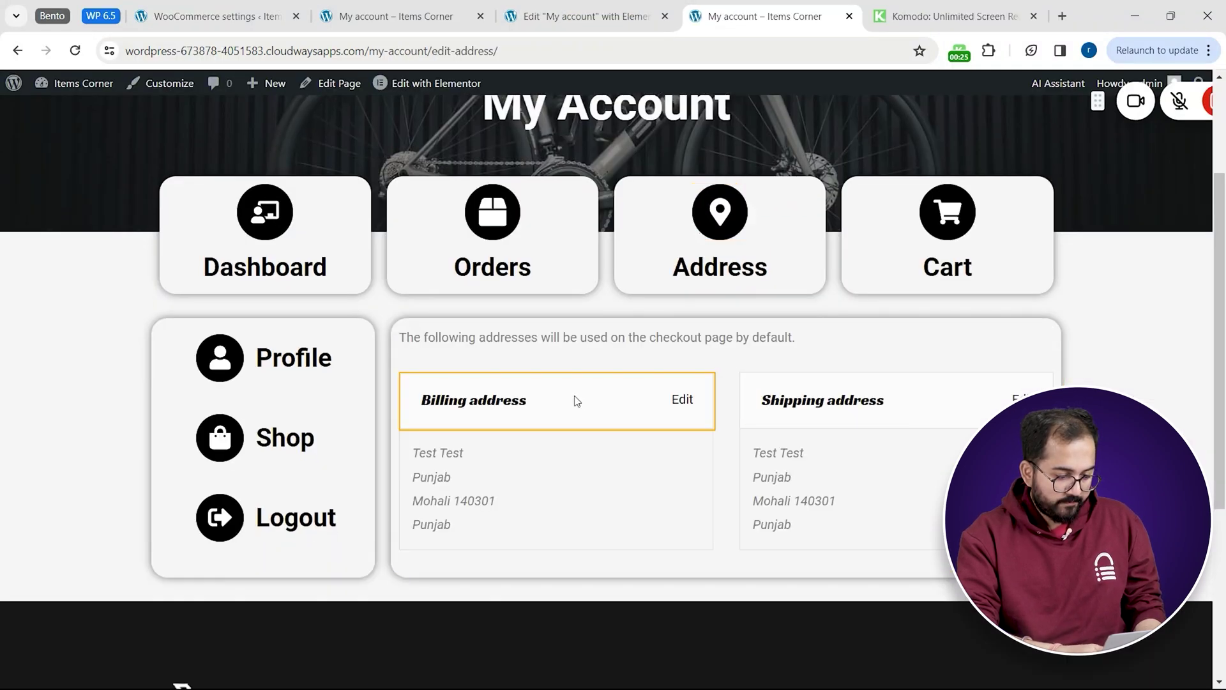